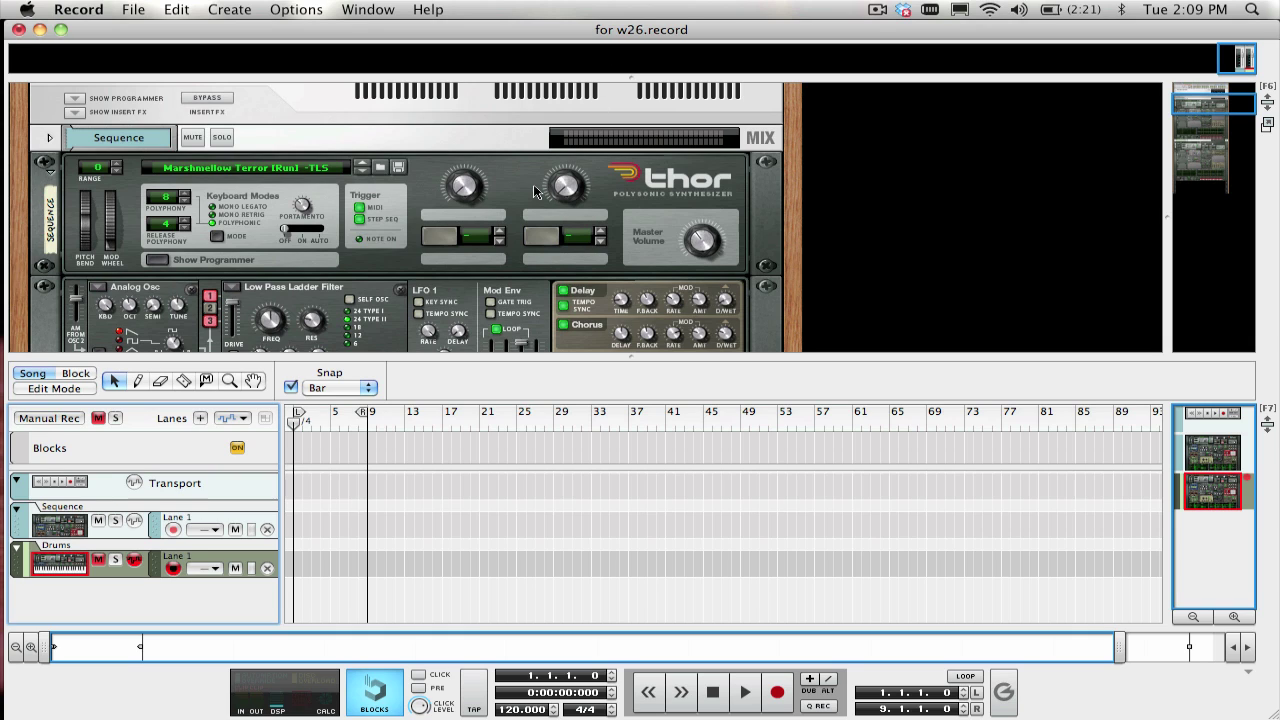
Play the song briefly and stop it at 5.2.3.236
{"action": "key", "text": "space"}
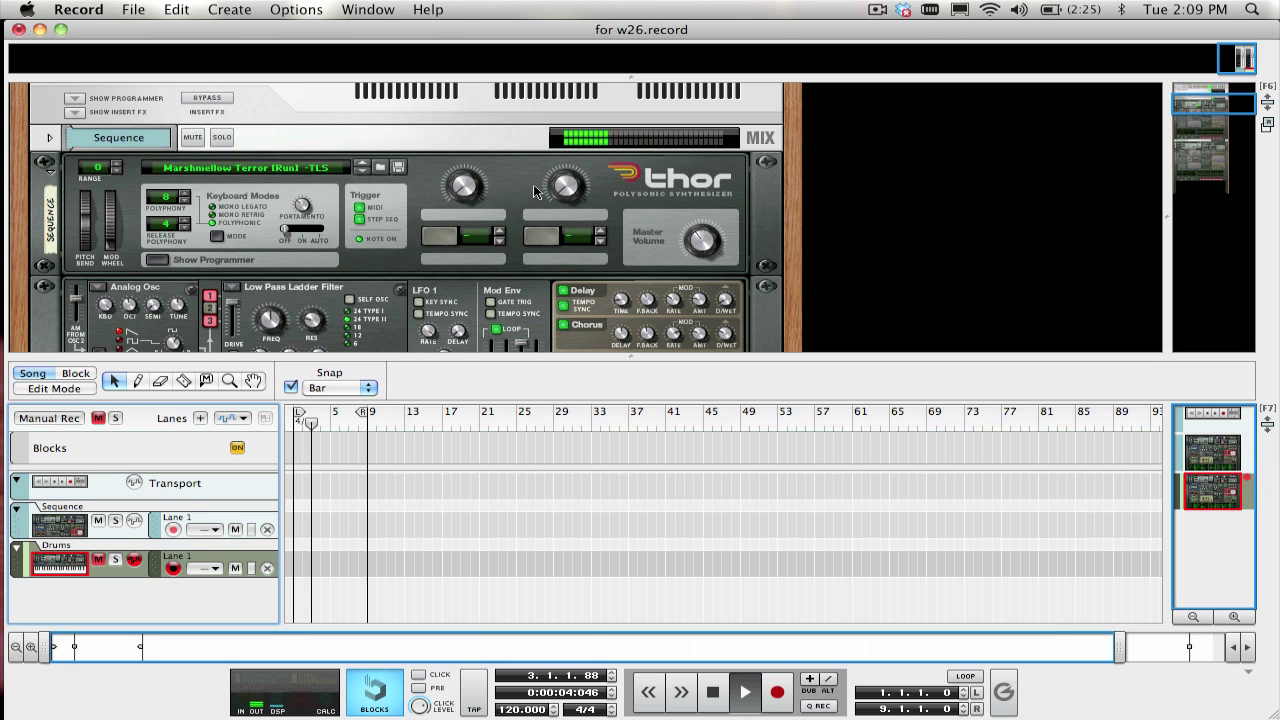
{"action": "mouse_move", "coordinate": [517, 346]}
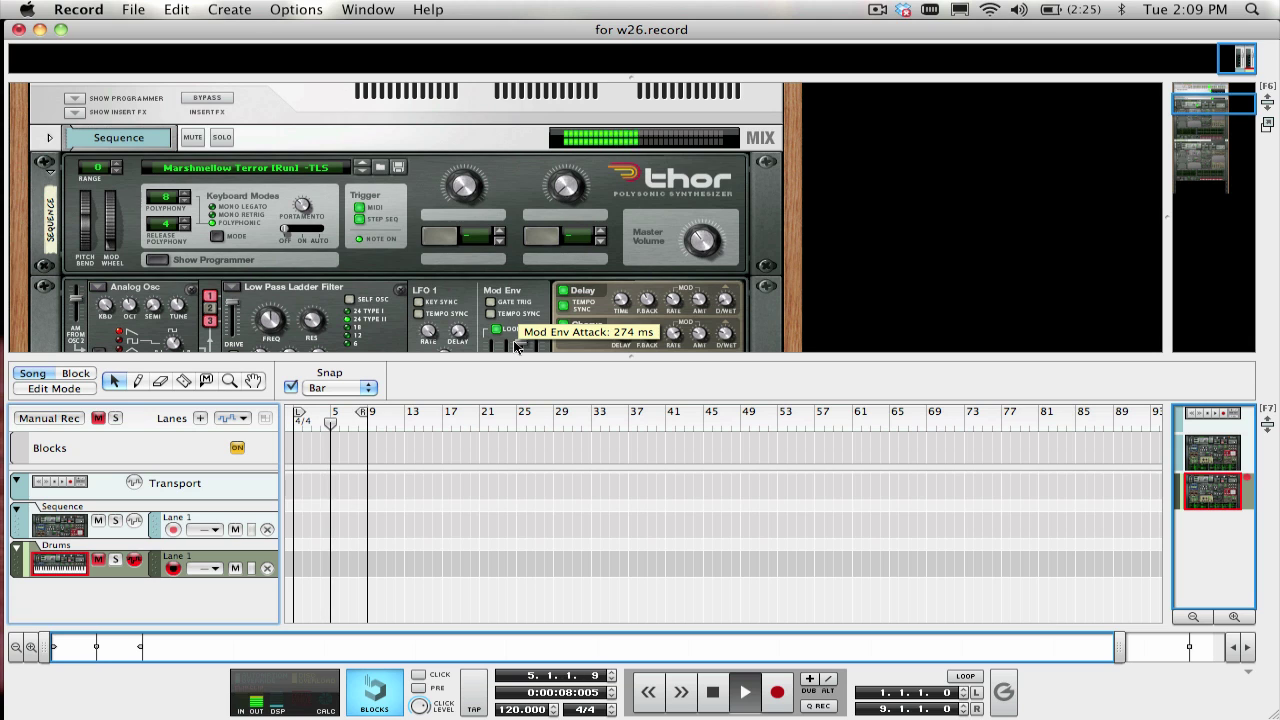
{"action": "key", "text": "space"}
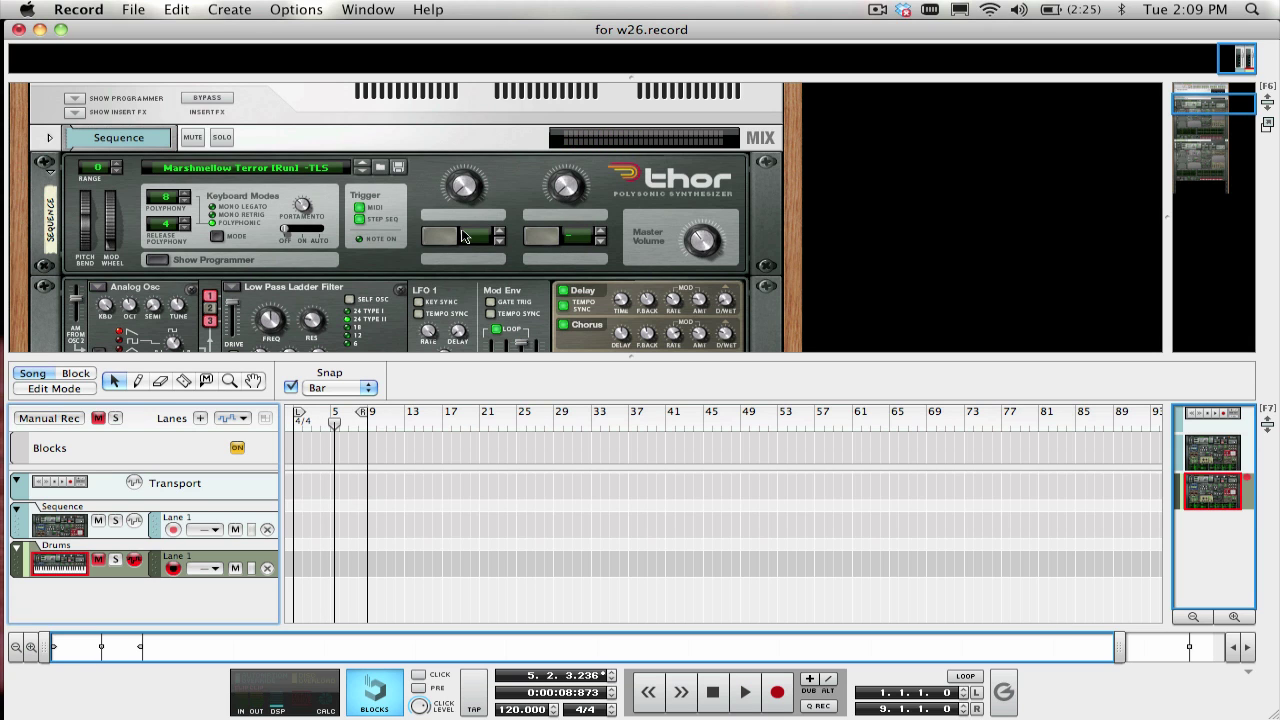
Scroll the rack down to bring Thor's step sequencer and the Drums device into view
{"action": "scroll", "coordinate": [462, 236], "scroll_direction": "down", "scroll_amount": 5}
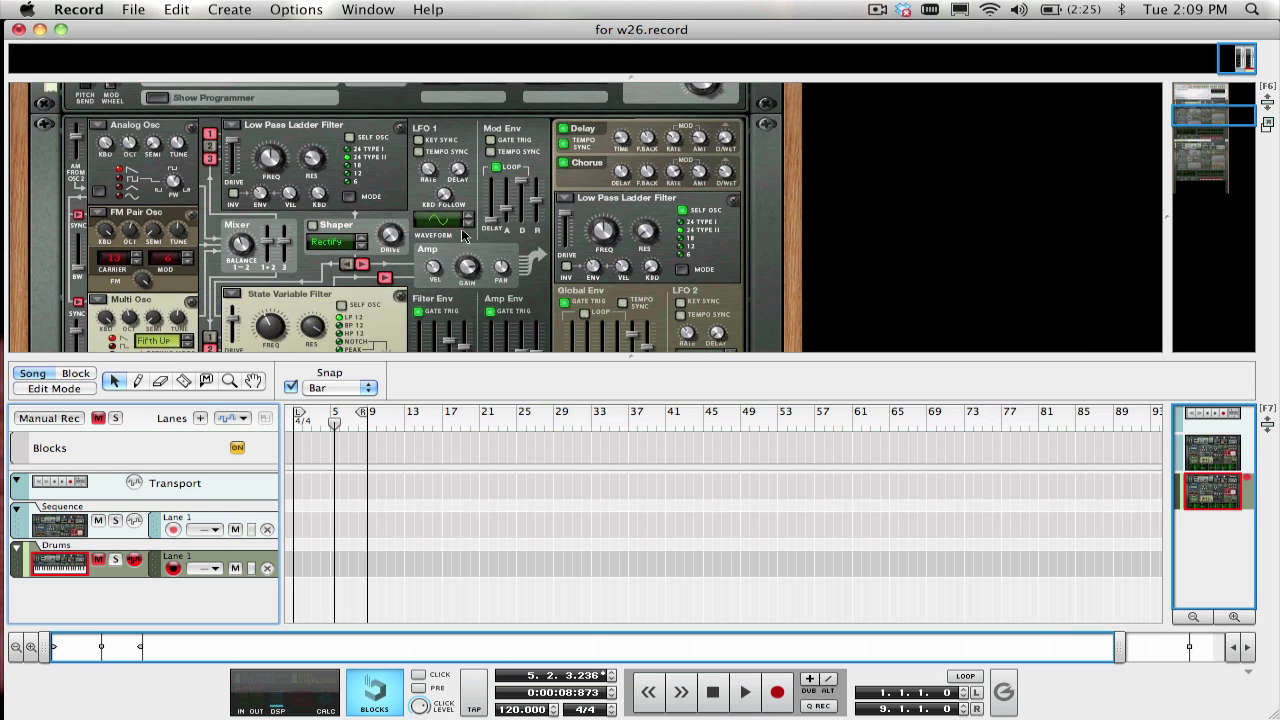
{"action": "scroll", "coordinate": [462, 236], "scroll_direction": "up", "scroll_amount": 8}
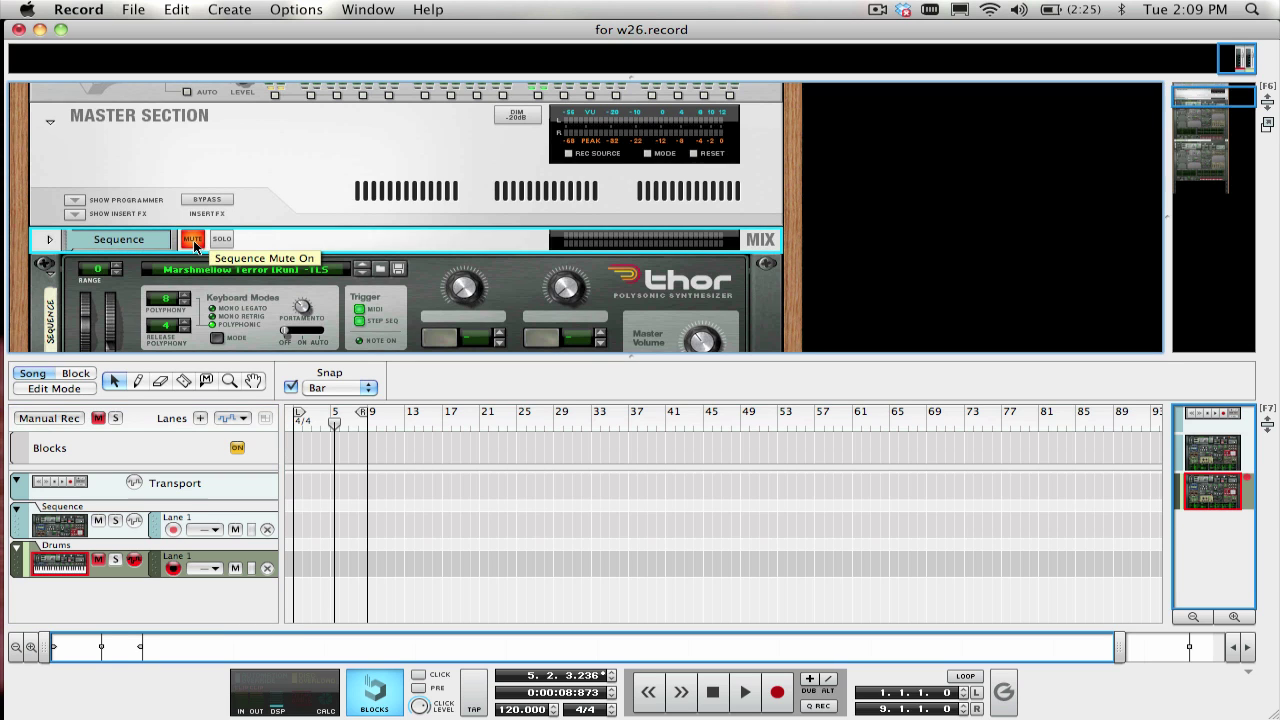
{"action": "scroll", "coordinate": [363, 250], "scroll_direction": "down", "scroll_amount": 5}
{"action": "scroll", "coordinate": [363, 250], "scroll_direction": "down", "scroll_amount": 5}
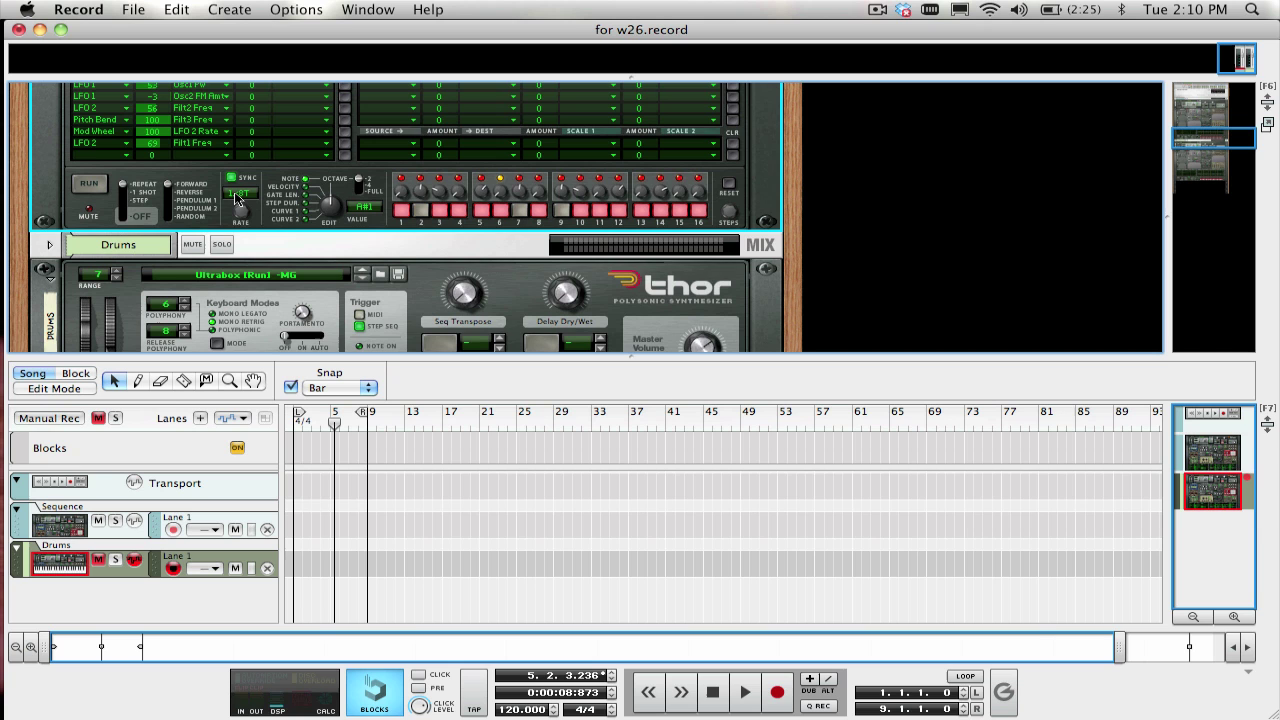
Hide the song sequencer with F7 so the rack fills the window, and scroll to the Sequence Thor
{"action": "scroll", "coordinate": [236, 198], "scroll_direction": "up", "scroll_amount": 4}
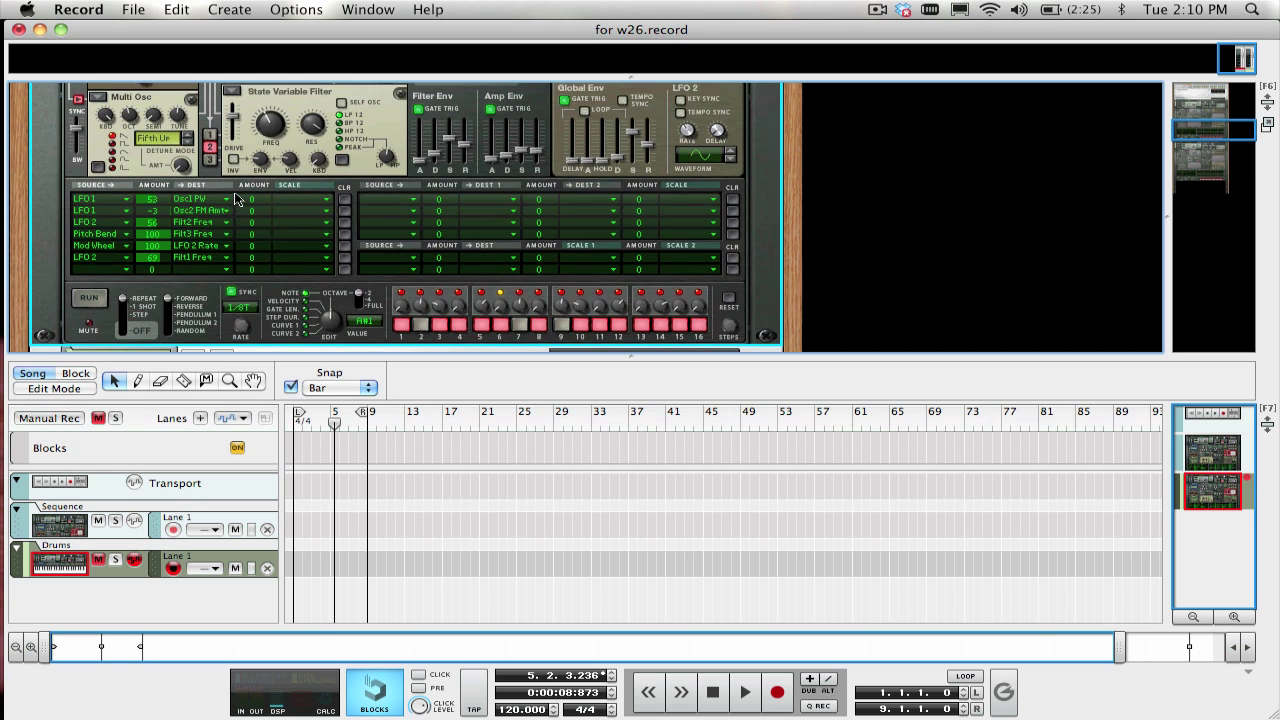
{"action": "key", "text": "F7"}
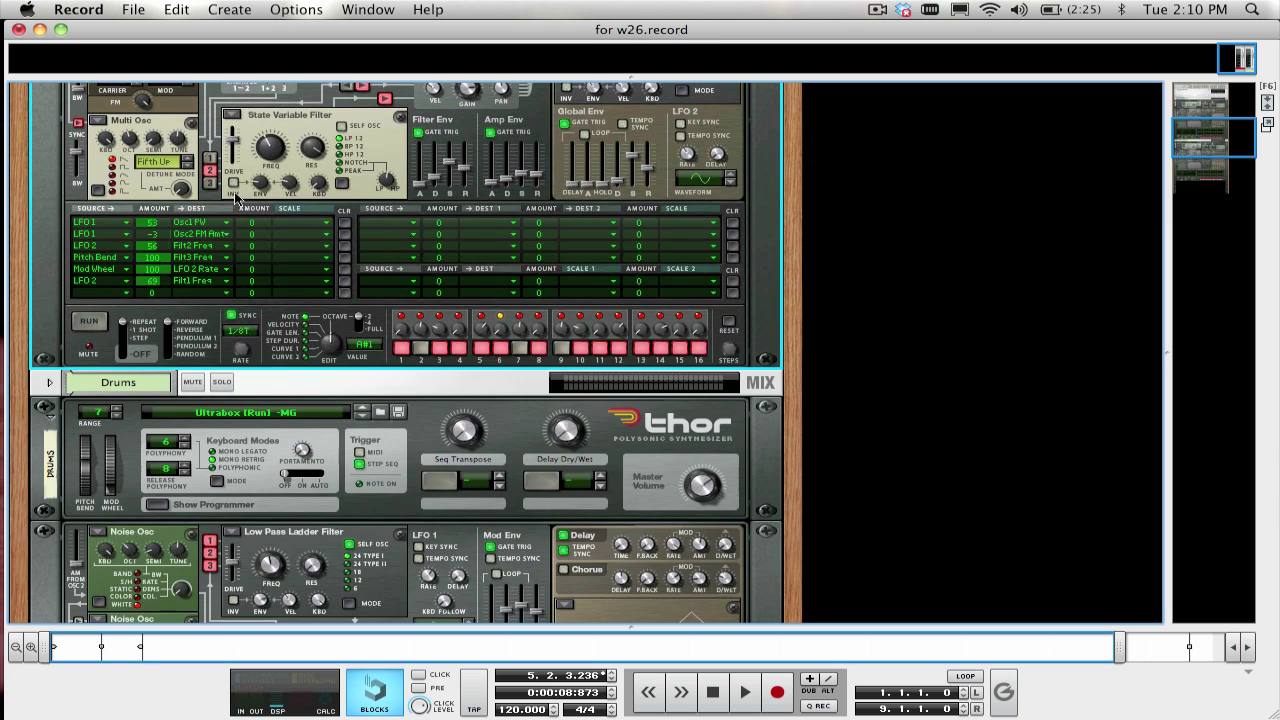
{"action": "scroll", "coordinate": [438, 316], "scroll_direction": "up", "scroll_amount": 10}
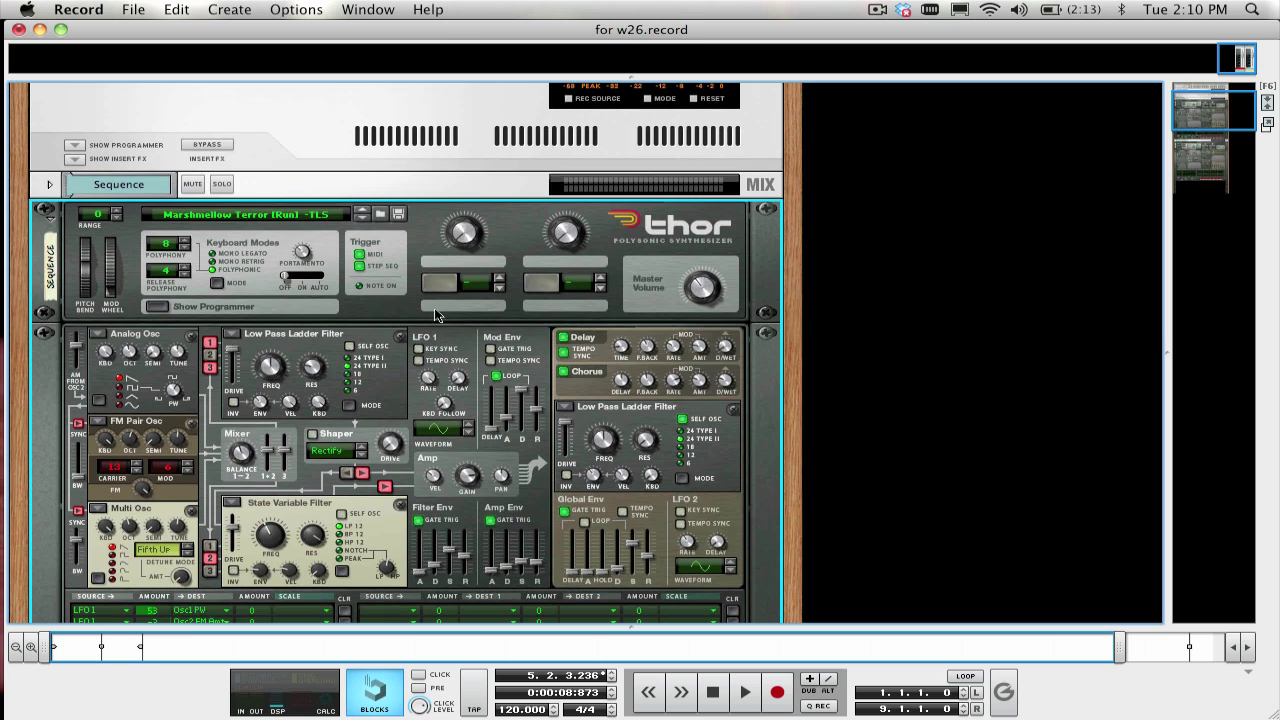
{"action": "scroll", "coordinate": [437, 316], "scroll_direction": "down", "scroll_amount": 3}
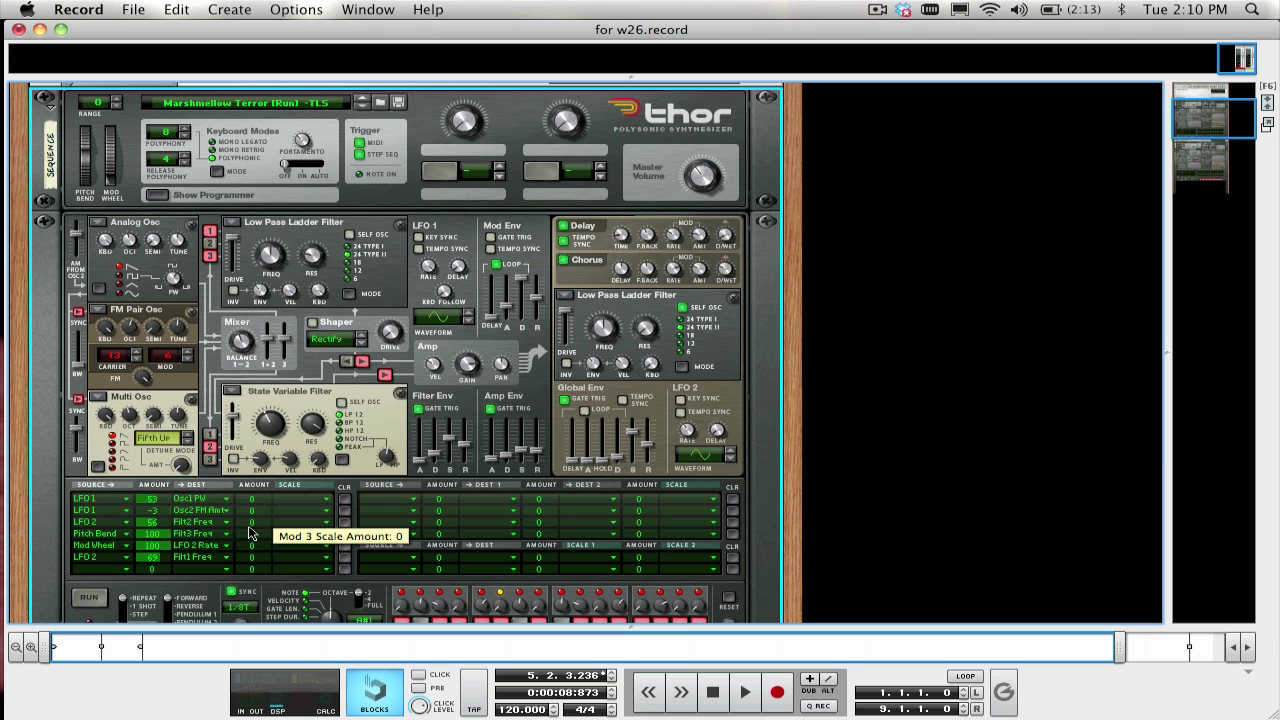
{"action": "scroll", "coordinate": [265, 523], "scroll_direction": "up", "scroll_amount": 1}
{"action": "scroll", "coordinate": [262, 494], "scroll_direction": "down", "scroll_amount": 1}
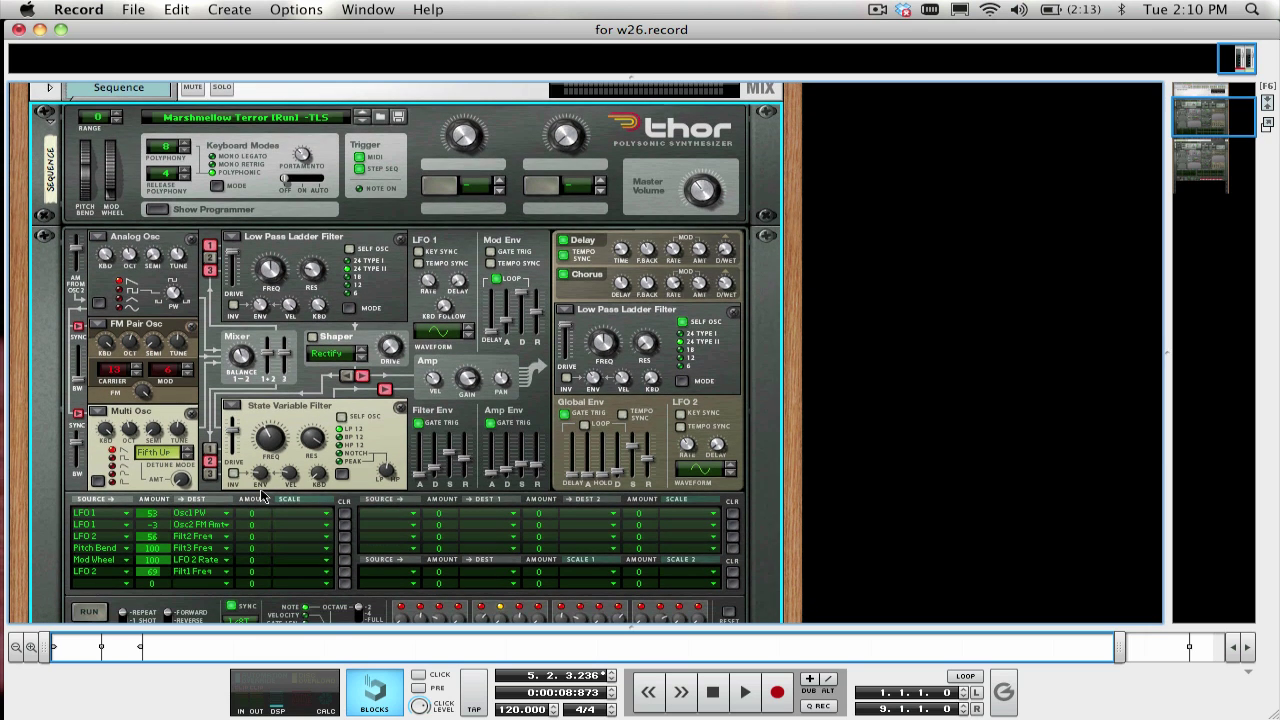
{"action": "scroll", "coordinate": [262, 494], "scroll_direction": "down", "scroll_amount": 2}
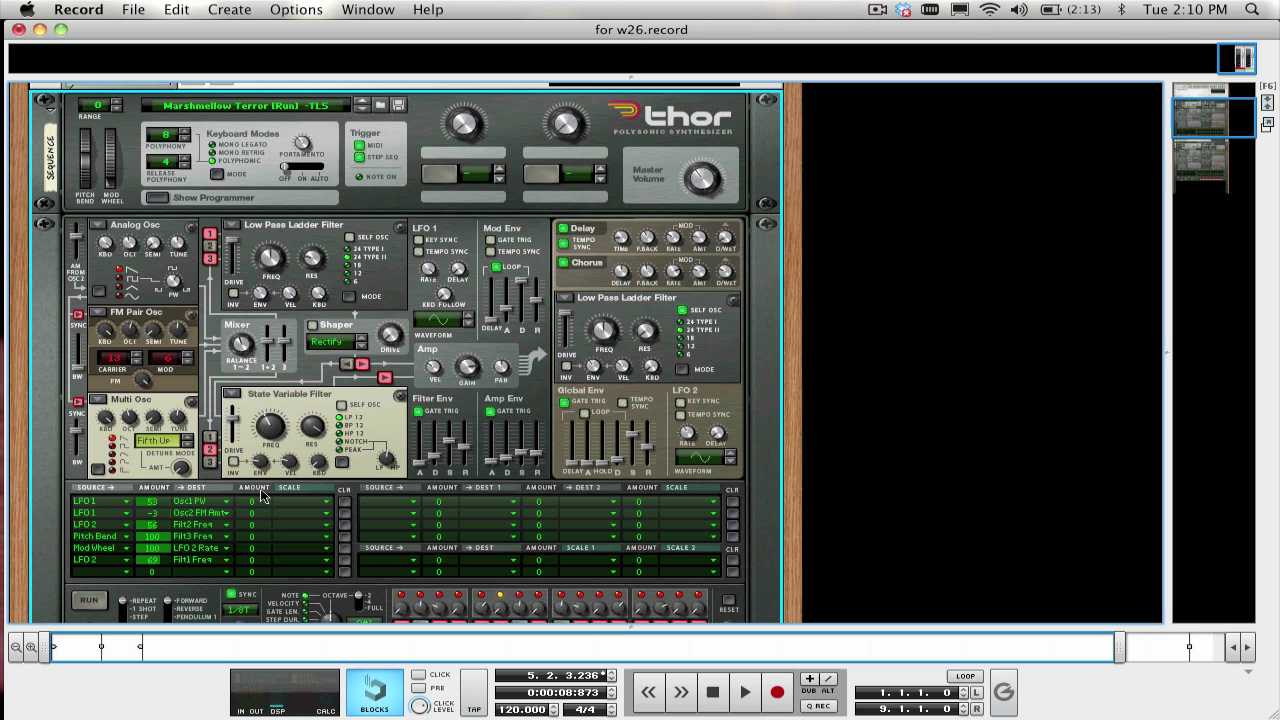
Open the On-screen Piano Keys window with F4 and move it lower
{"action": "key", "text": "F4"}
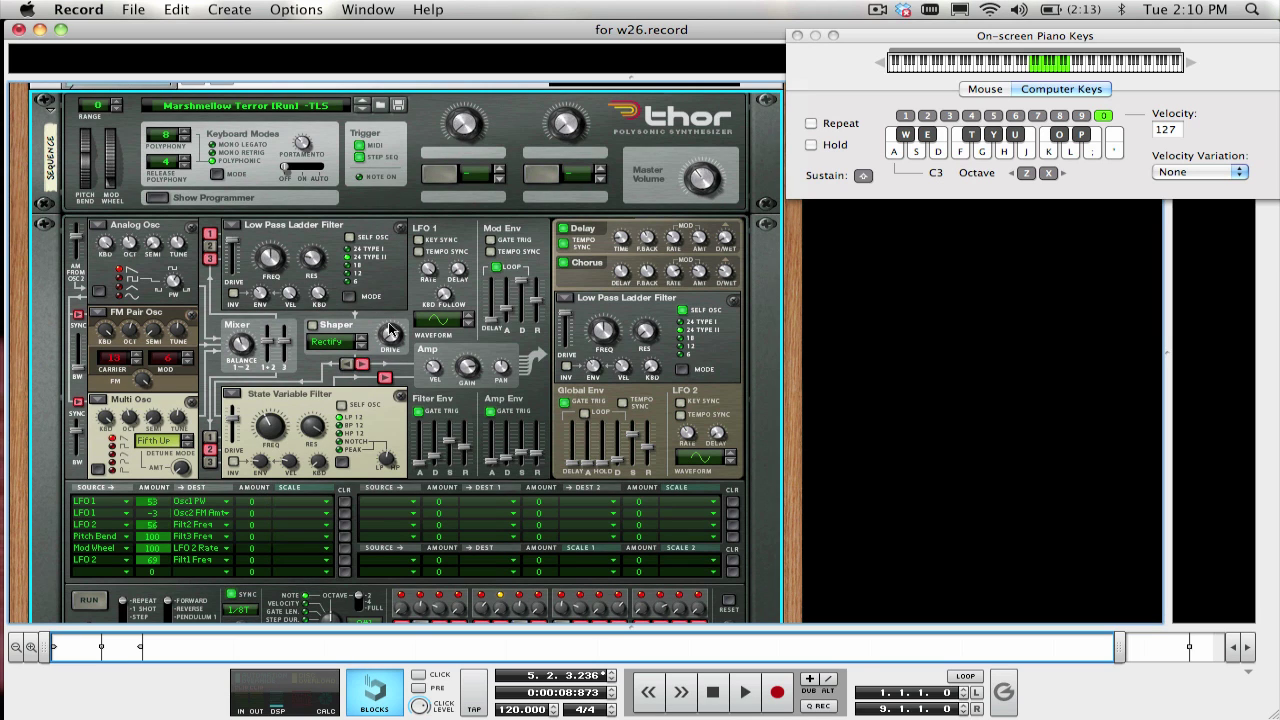
{"action": "left_click_drag", "start_coordinate": [941, 38], "coordinate": [926, 131]}
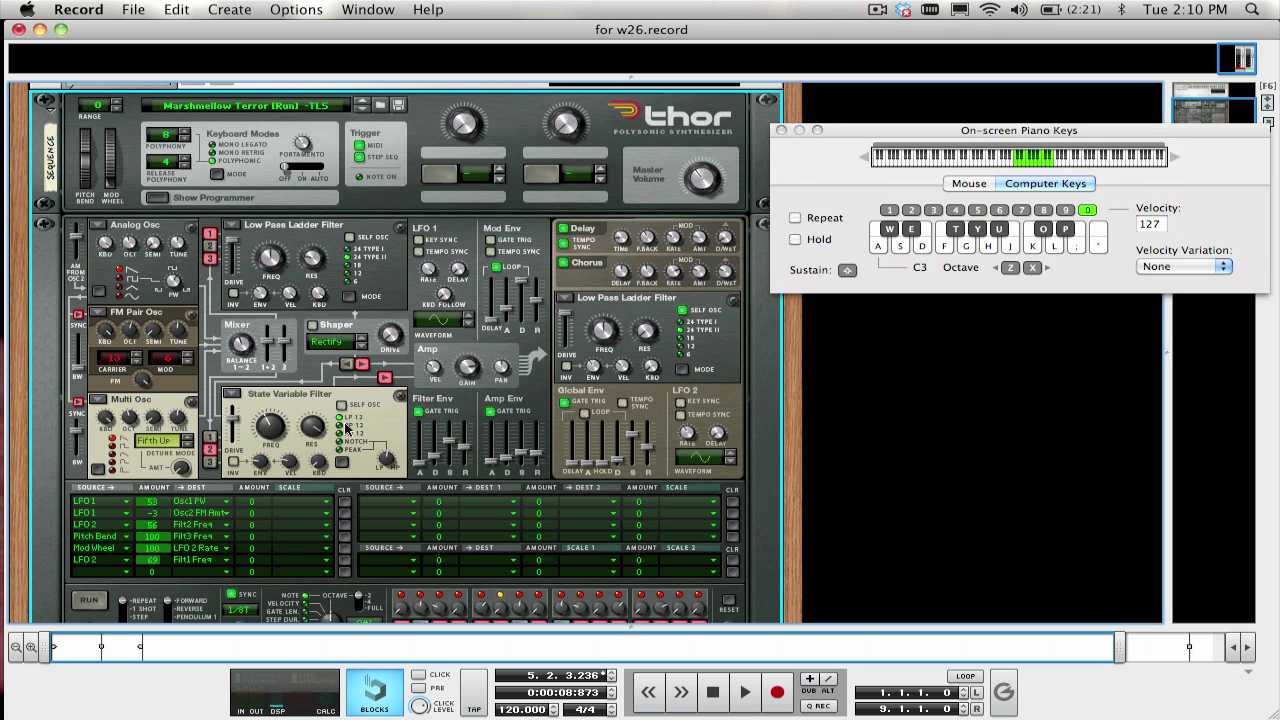
{"action": "scroll", "coordinate": [346, 427], "scroll_direction": "down", "scroll_amount": 3}
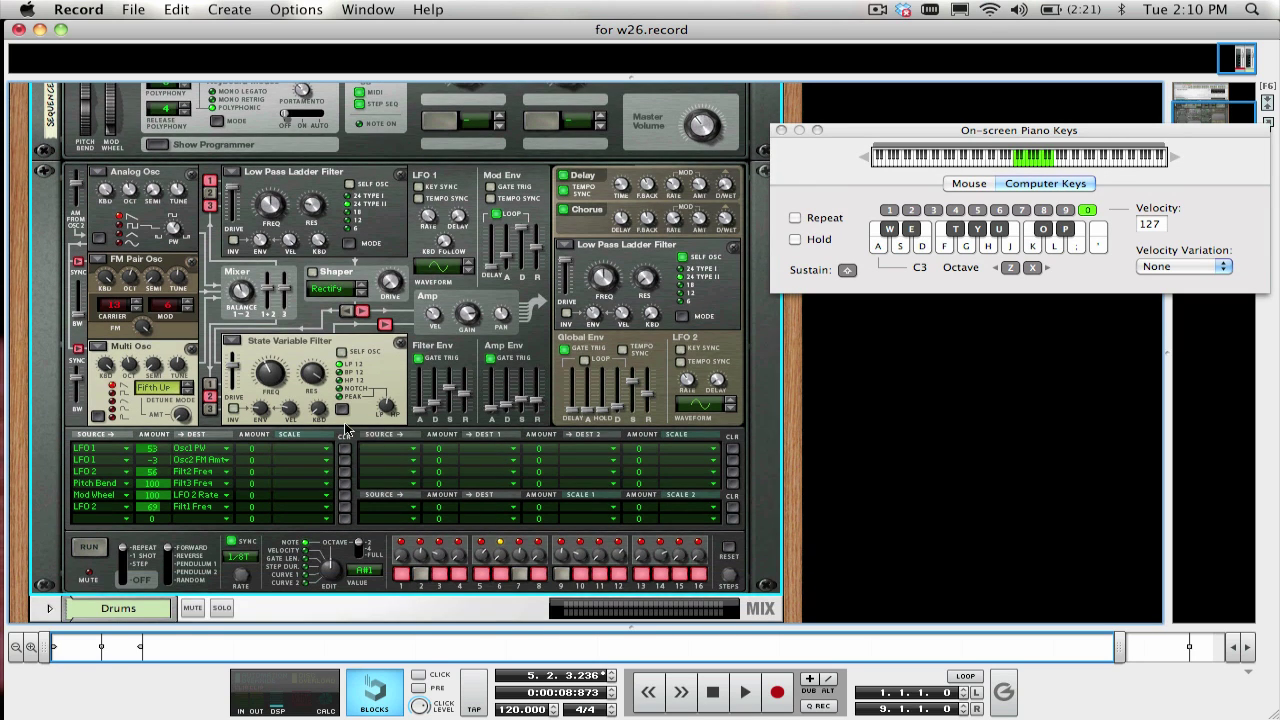
In the last matrix row, route MIDI Gate to Step Sequencer Trig at amount 100
{"action": "left_click", "coordinate": [105, 518]}
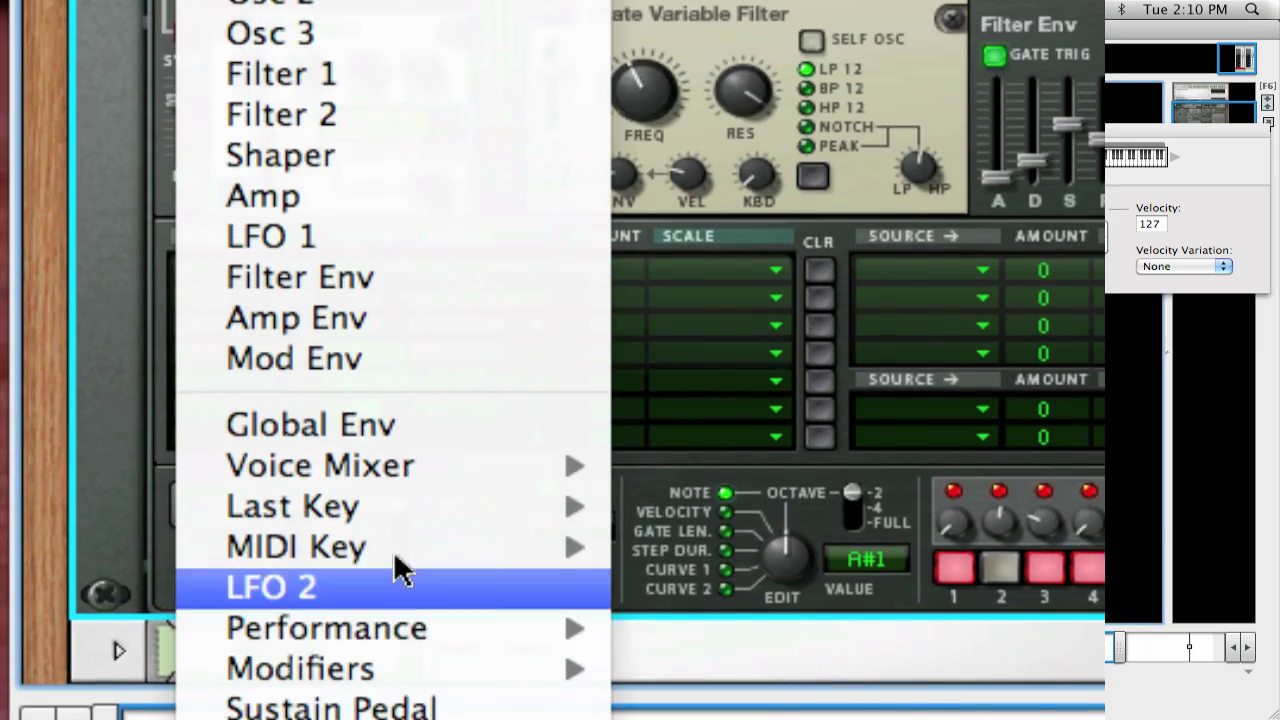
{"action": "mouse_move", "coordinate": [325, 360]}
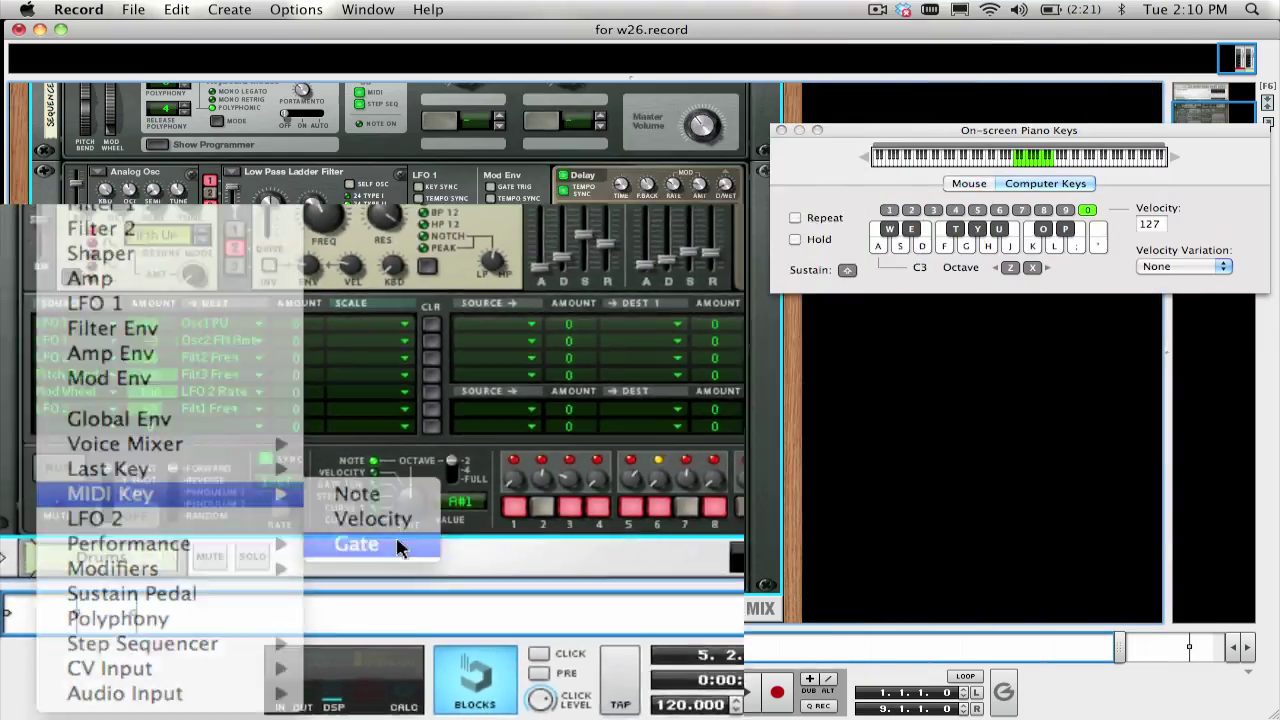
{"action": "left_click", "coordinate": [650, 437]}
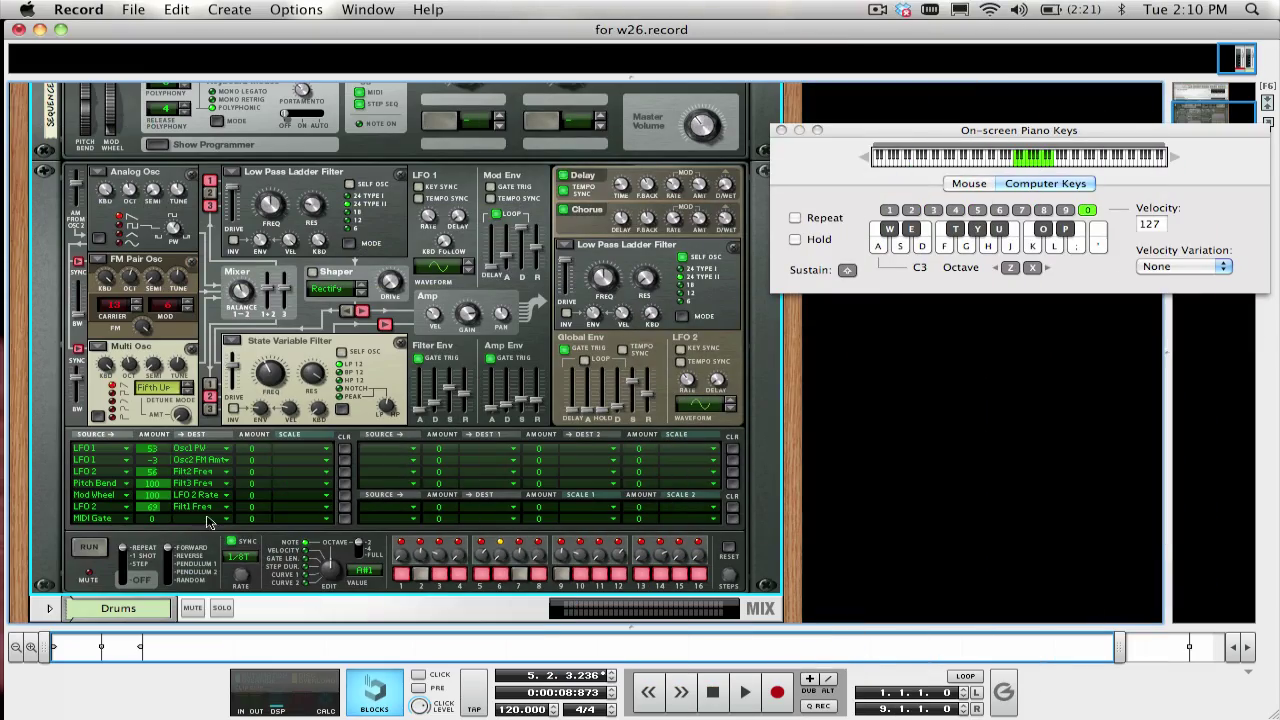
{"action": "left_click", "coordinate": [195, 520]}
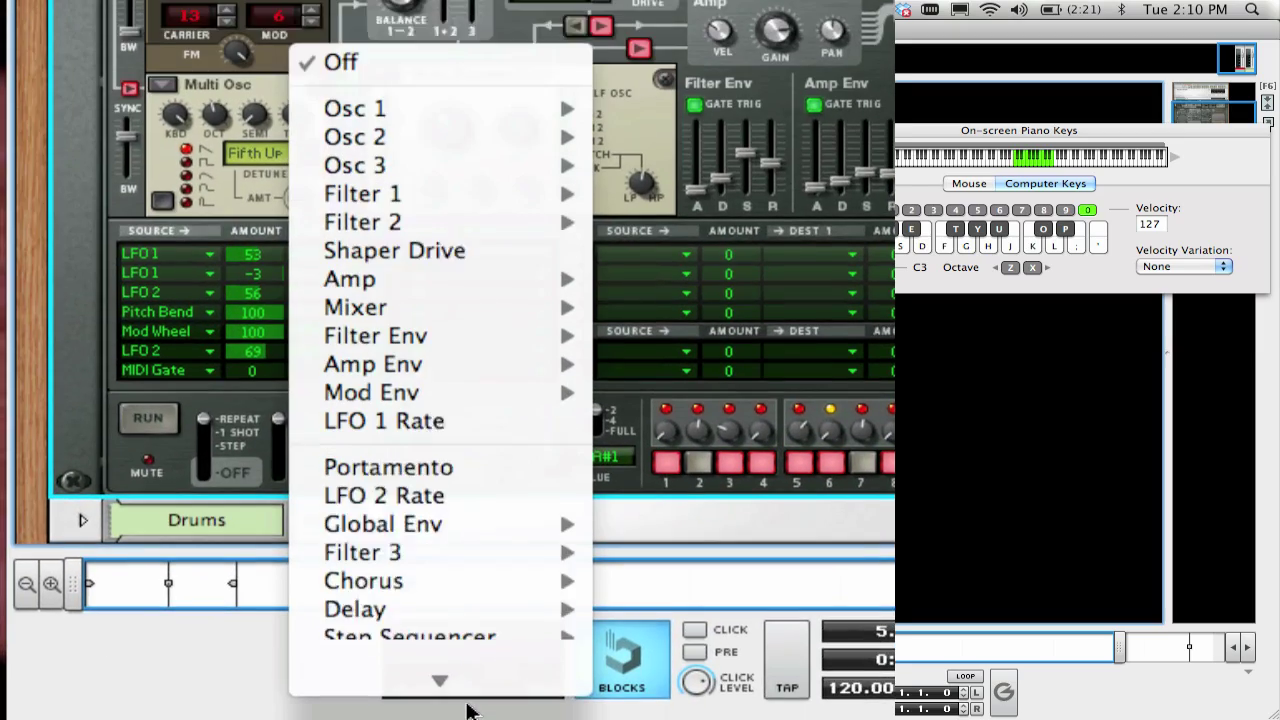
{"action": "mouse_move", "coordinate": [410, 618]}
{"action": "left_click", "coordinate": [635, 561]}
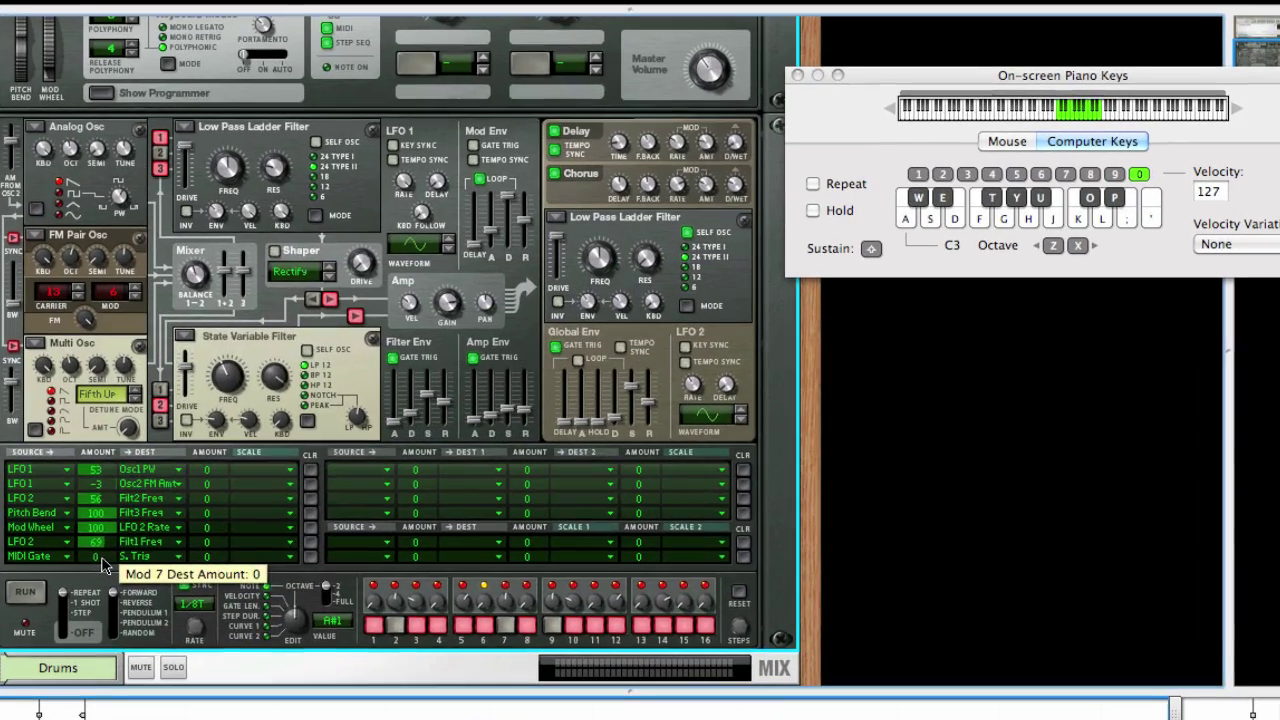
{"action": "left_click_drag", "start_coordinate": [157, 527], "coordinate": [157, 470]}
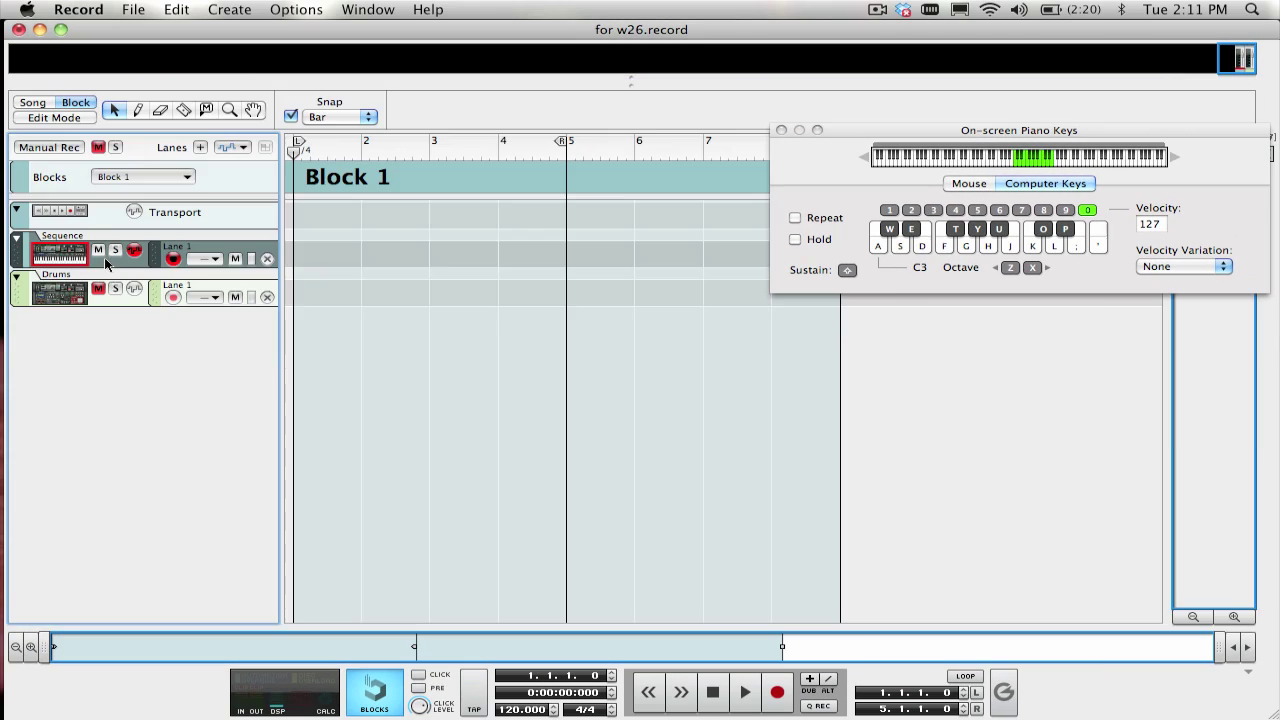
Play the G key twice to trigger and restart the step sequencer
{"action": "key", "text": "F6"}
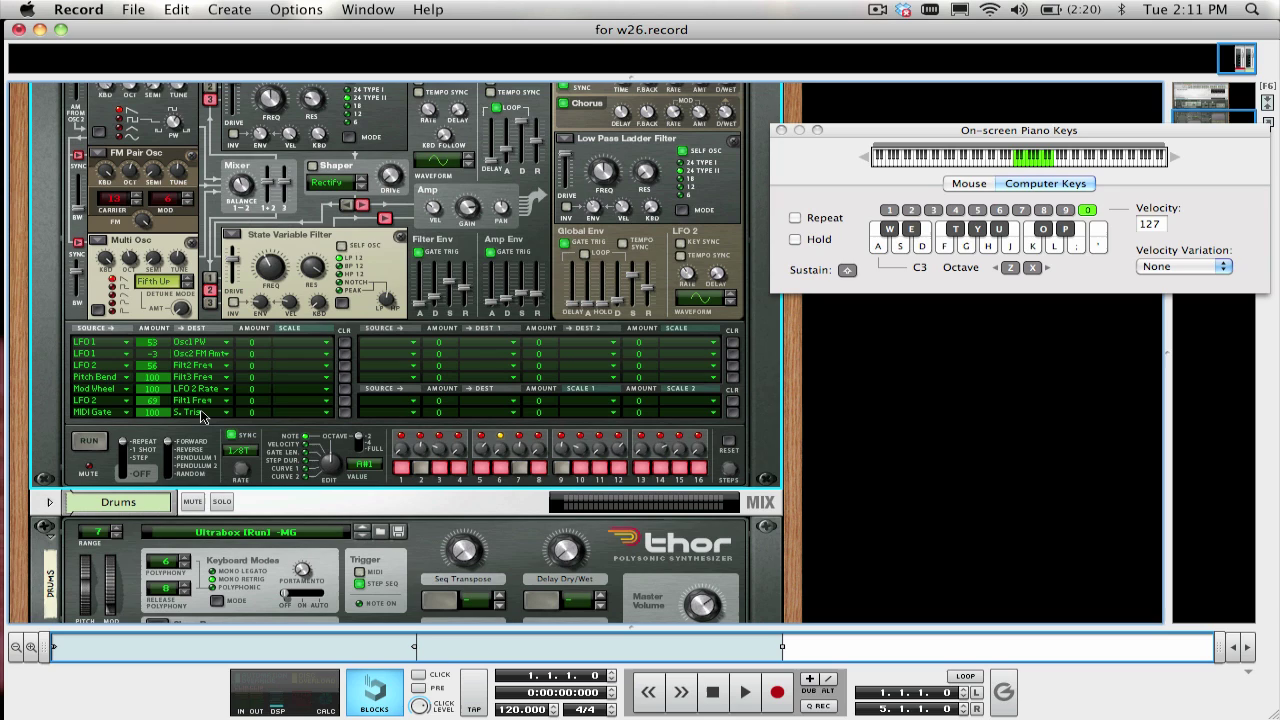
{"action": "key", "text": "g"}
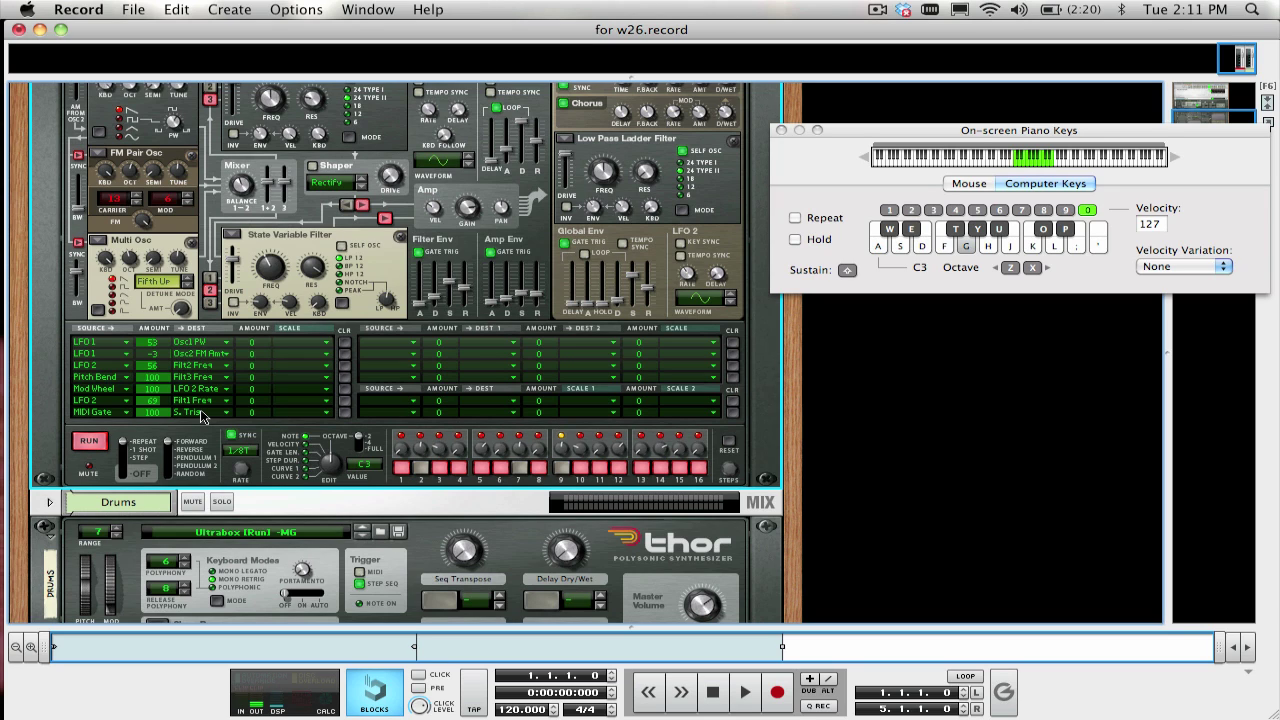
{"action": "key", "text": "g"}
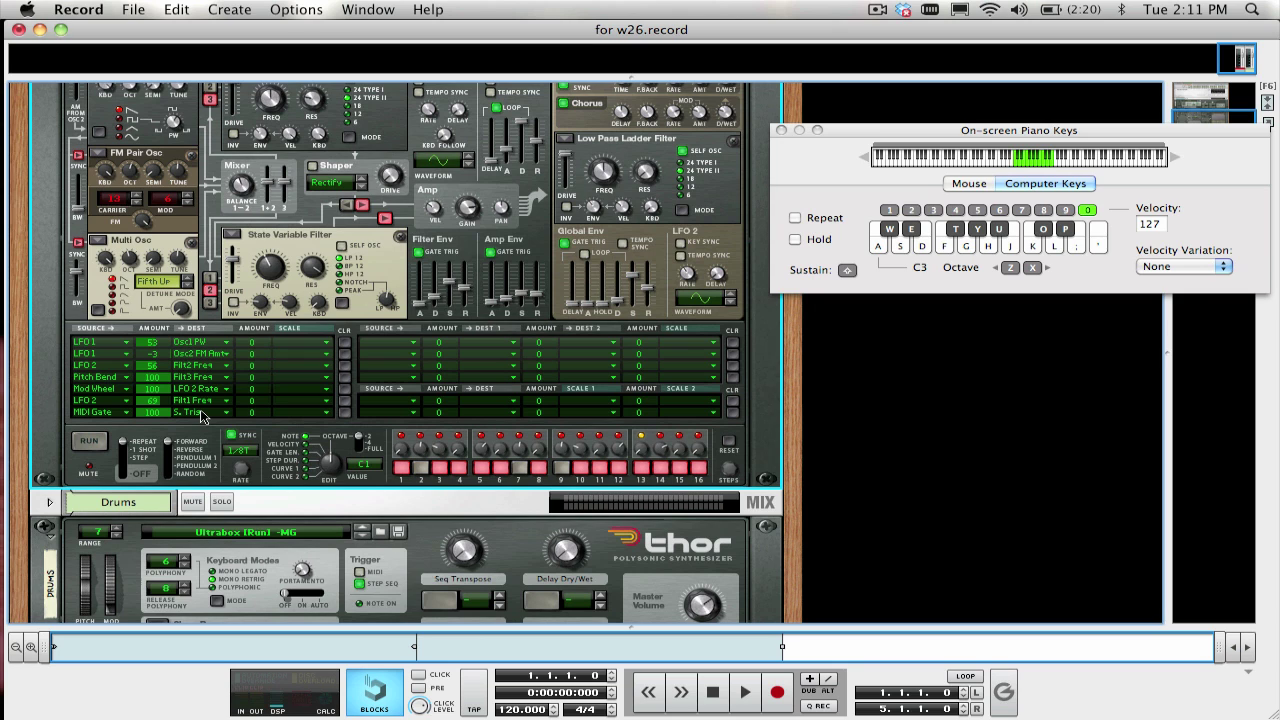
Route MIDI Note to Step Sequencer Transpose at amount 100 in the next slot, then play A
{"action": "left_click", "coordinate": [390, 346]}
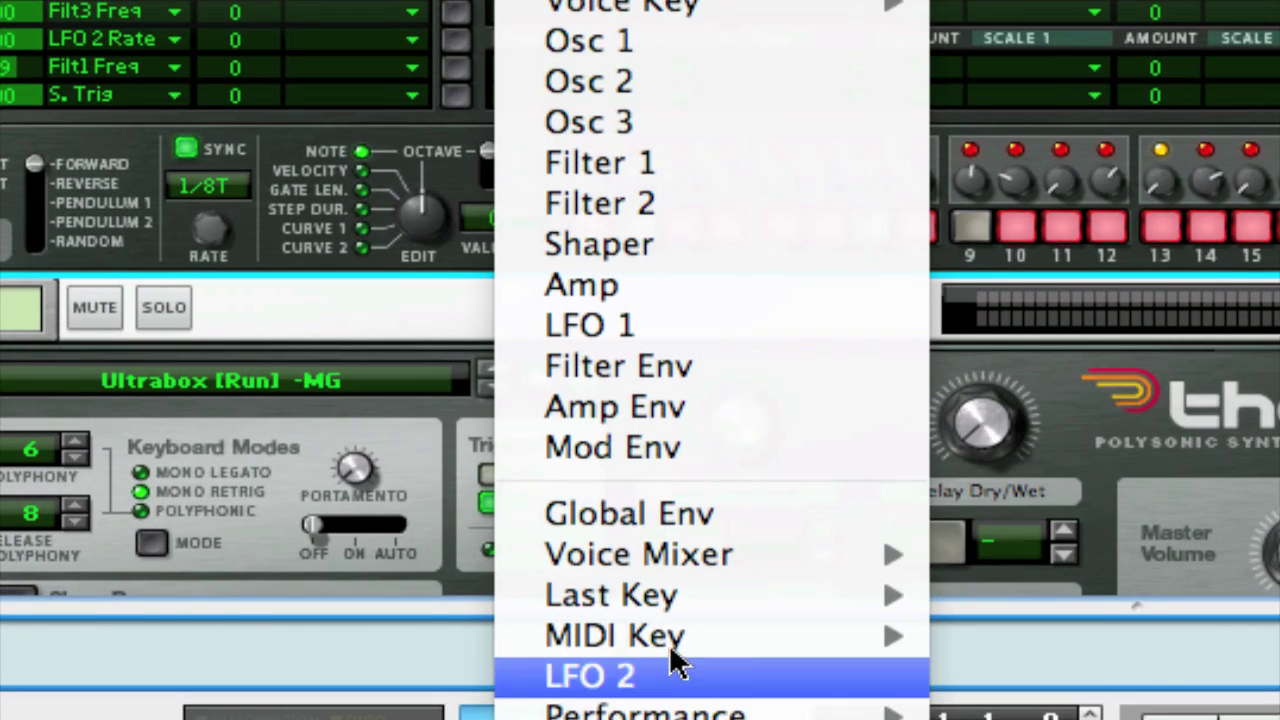
{"action": "mouse_move", "coordinate": [504, 587]}
{"action": "left_click", "coordinate": [606, 532]}
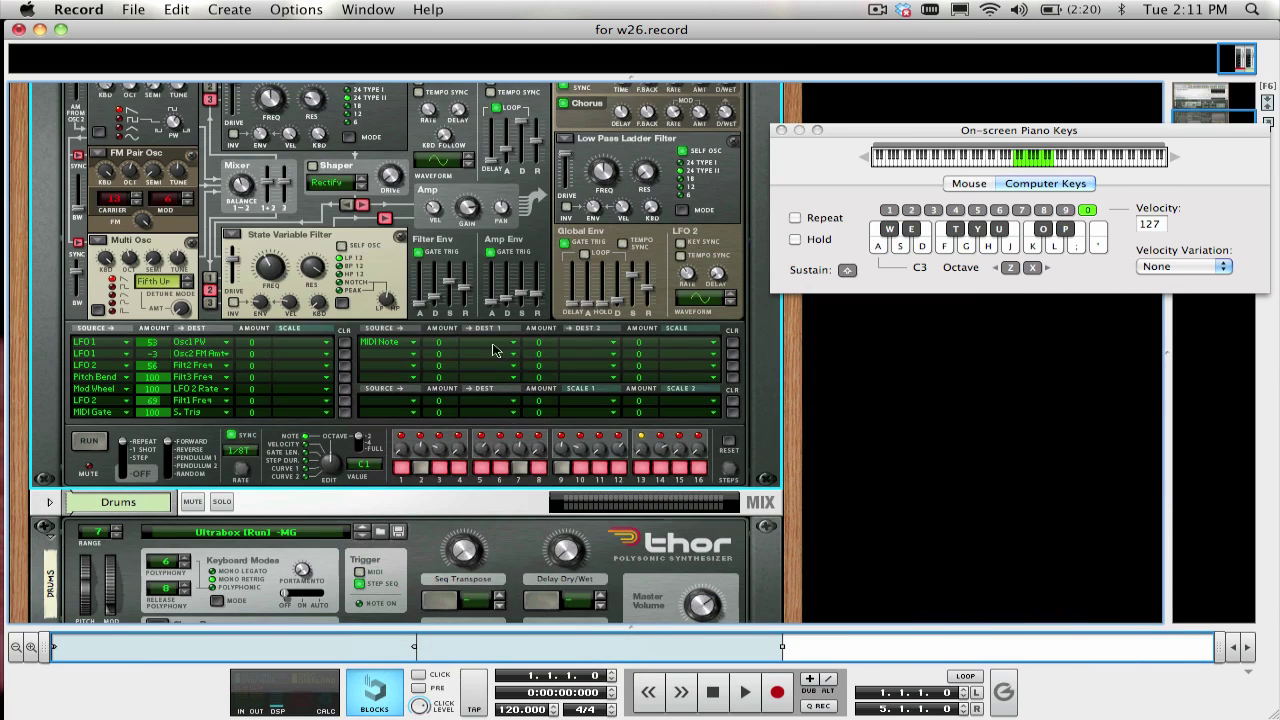
{"action": "left_click", "coordinate": [490, 344]}
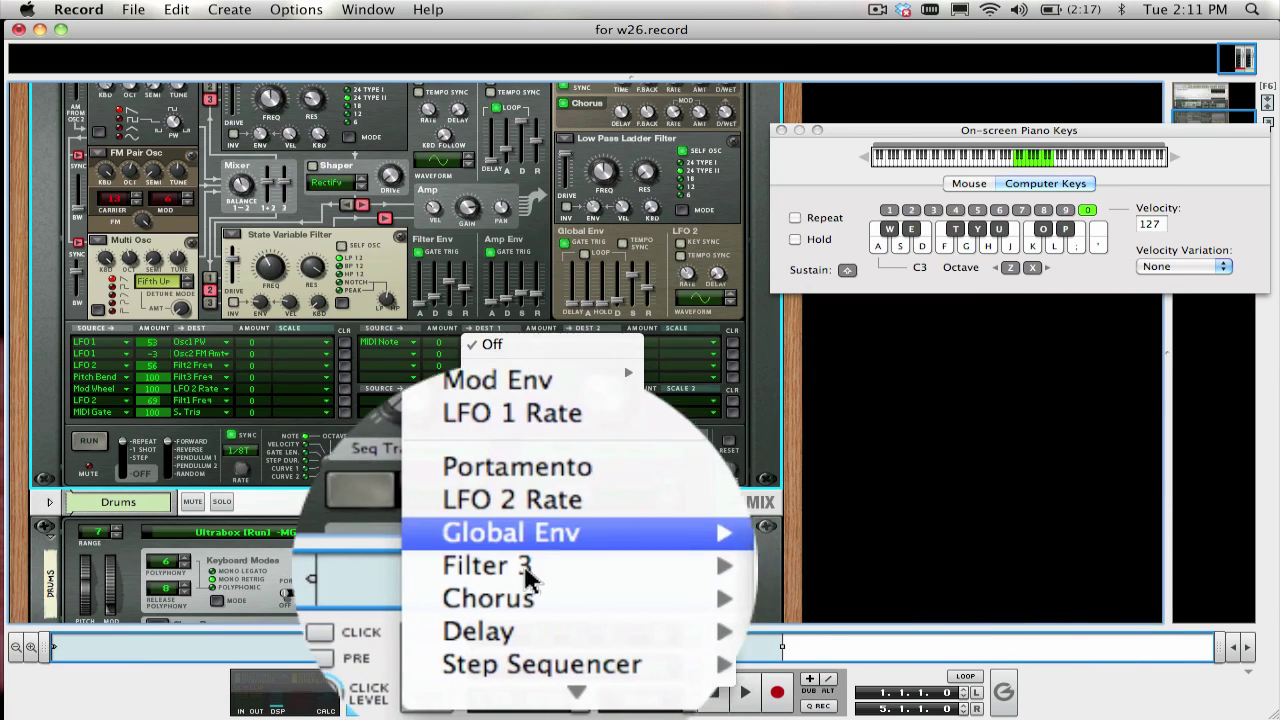
{"action": "mouse_move", "coordinate": [600, 640]}
{"action": "left_click", "coordinate": [700, 651]}
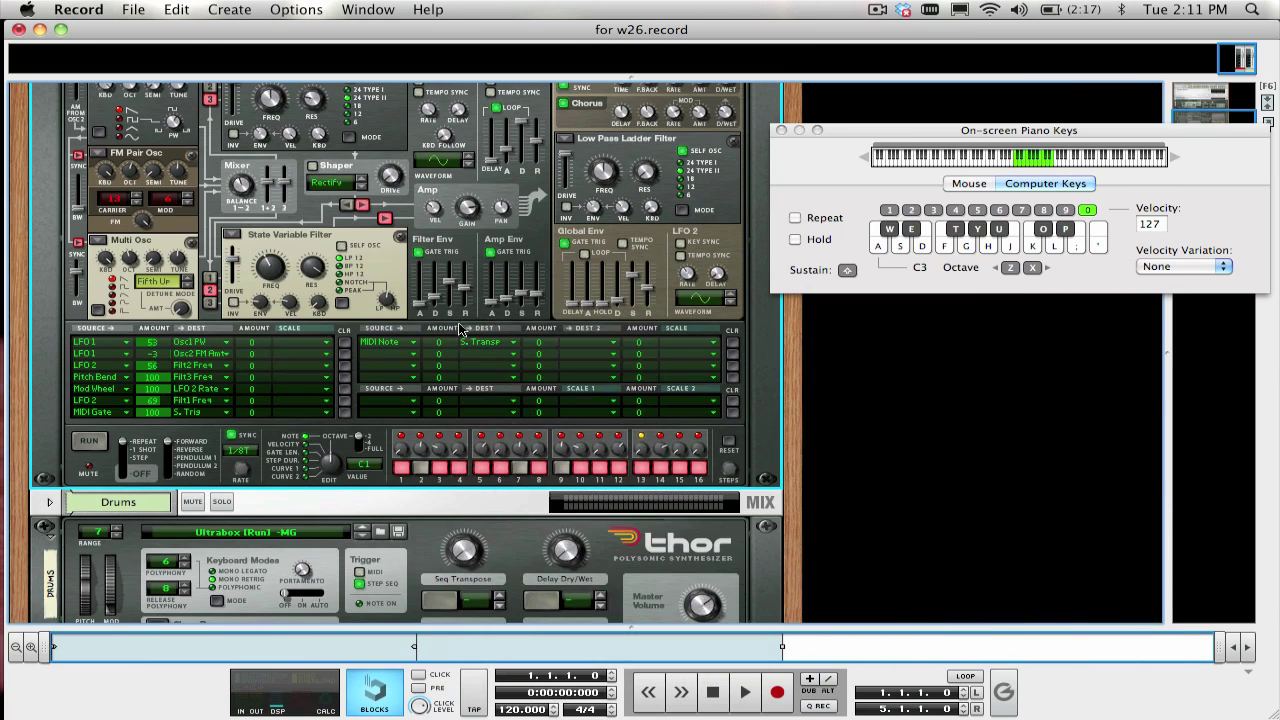
{"action": "left_click_drag", "start_coordinate": [440, 345], "coordinate": [424, 207]}
{"action": "key", "text": "a"}
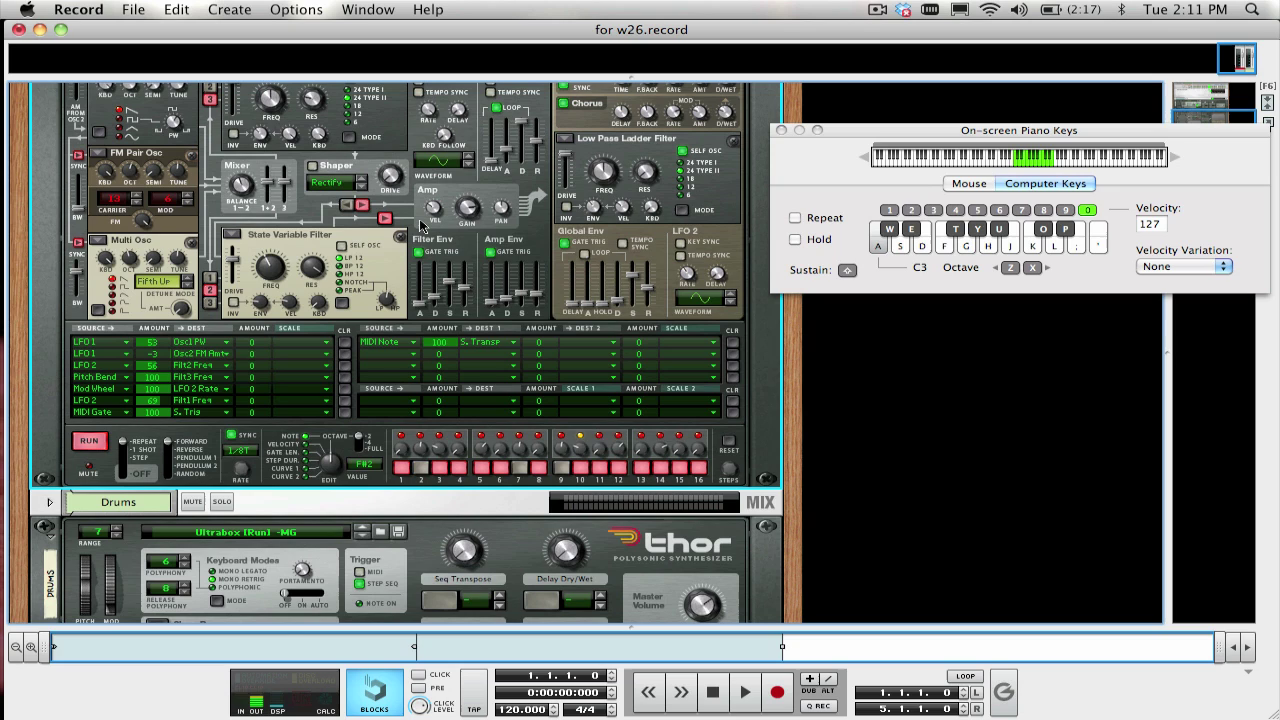
Play keys G, J, D, G and K to transpose the running sequence
{"action": "key", "text": "g"}
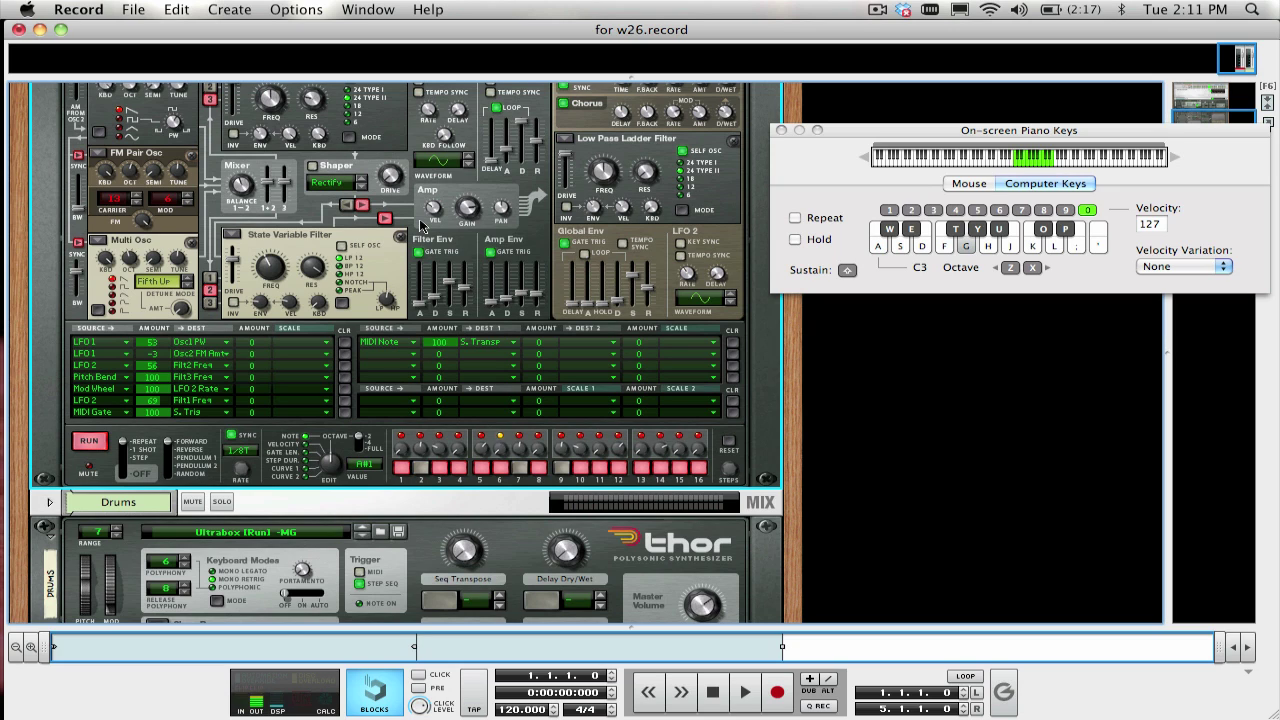
{"action": "key", "text": "j"}
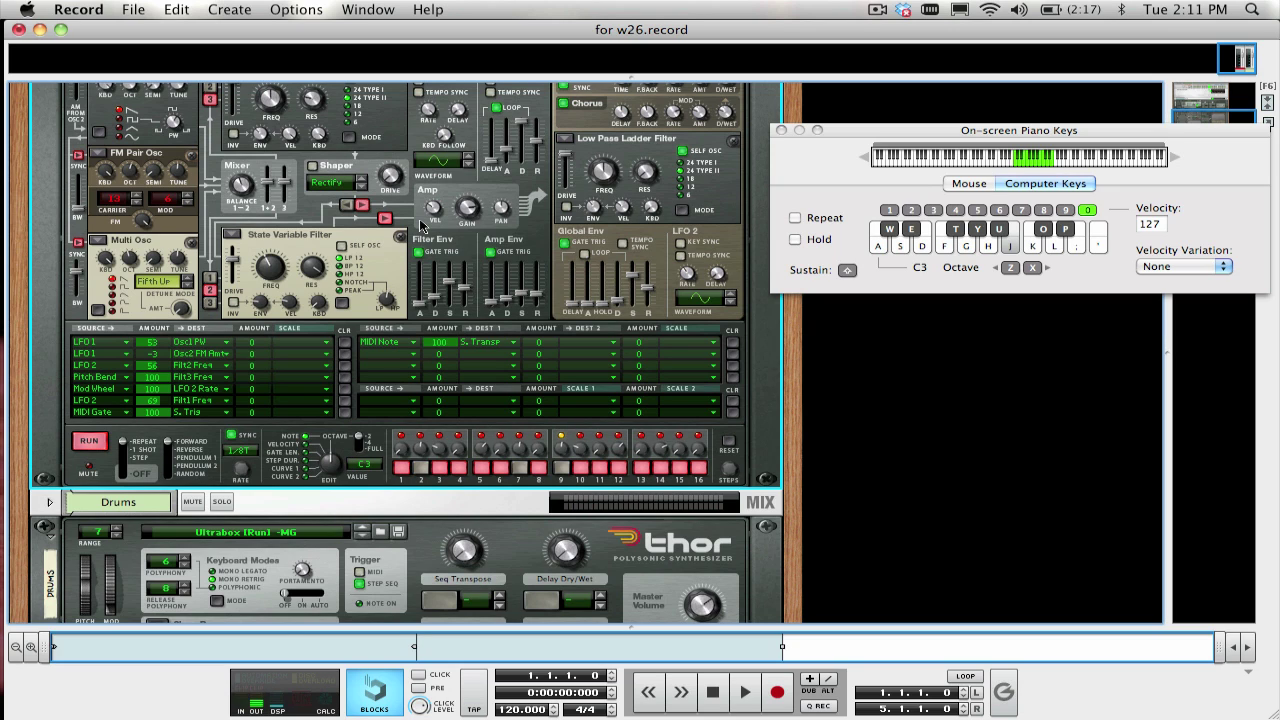
{"action": "key", "text": "d"}
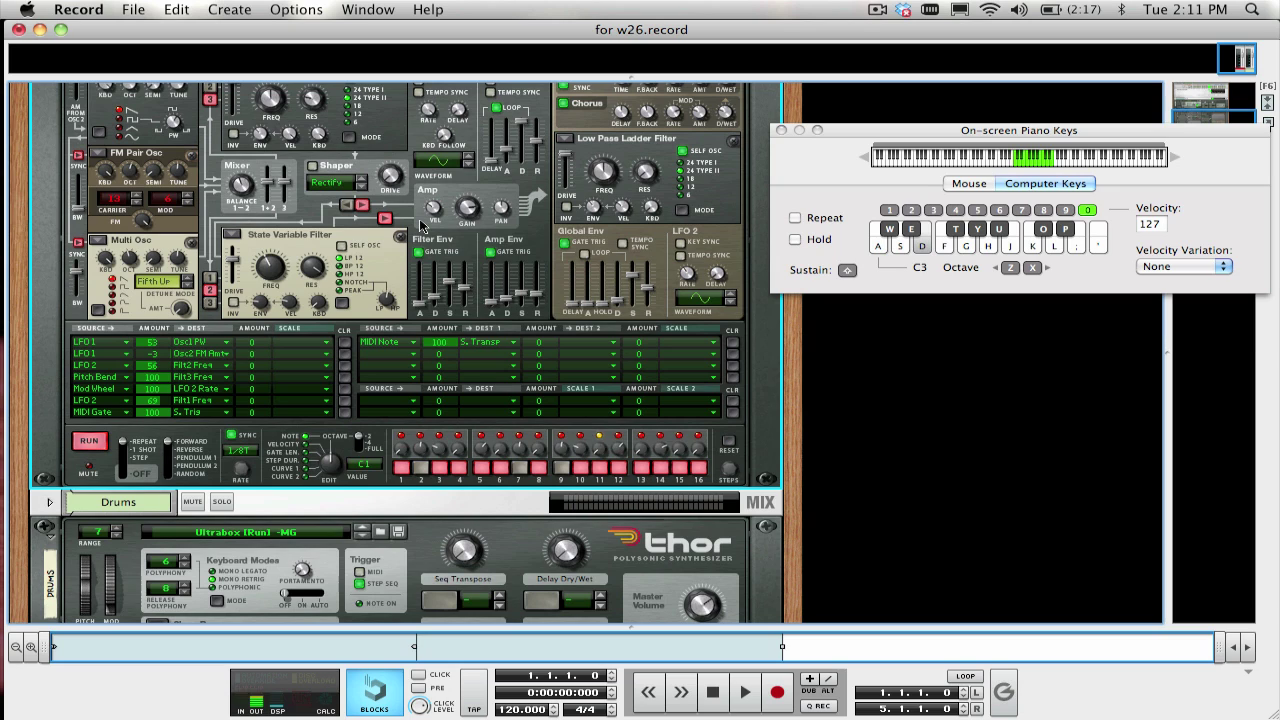
{"action": "key", "text": "g"}
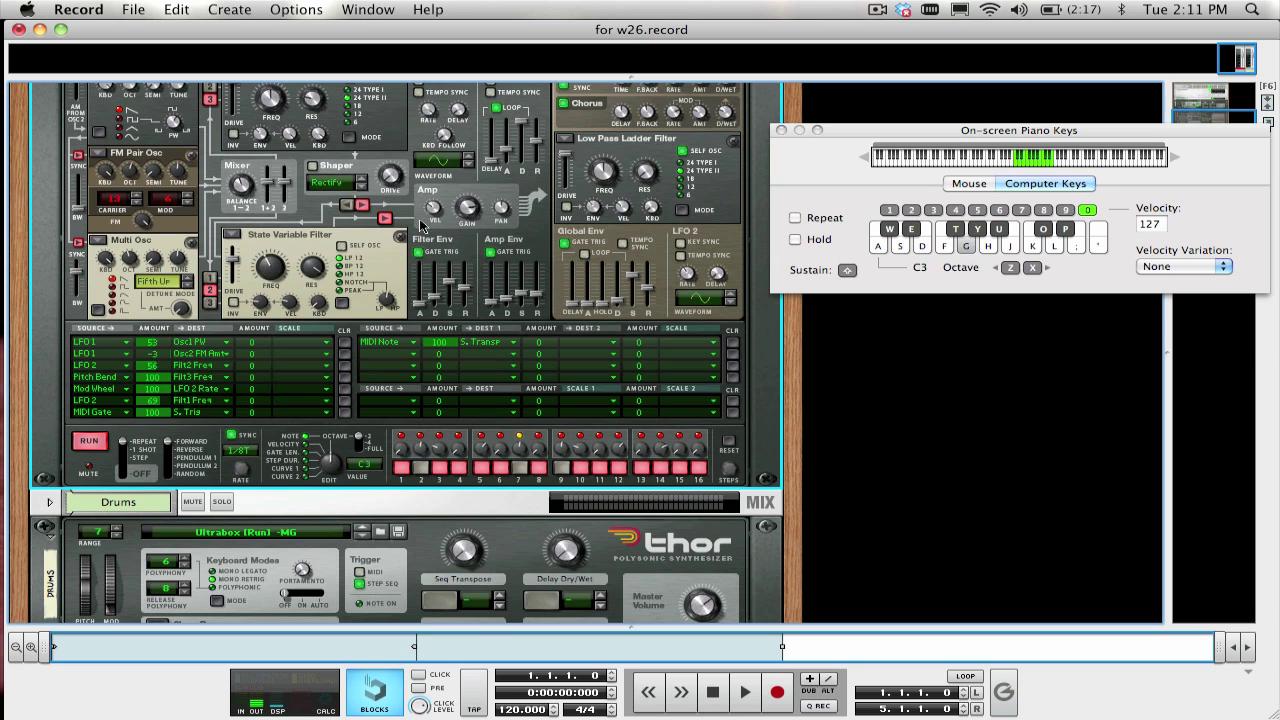
{"action": "key", "text": "k"}
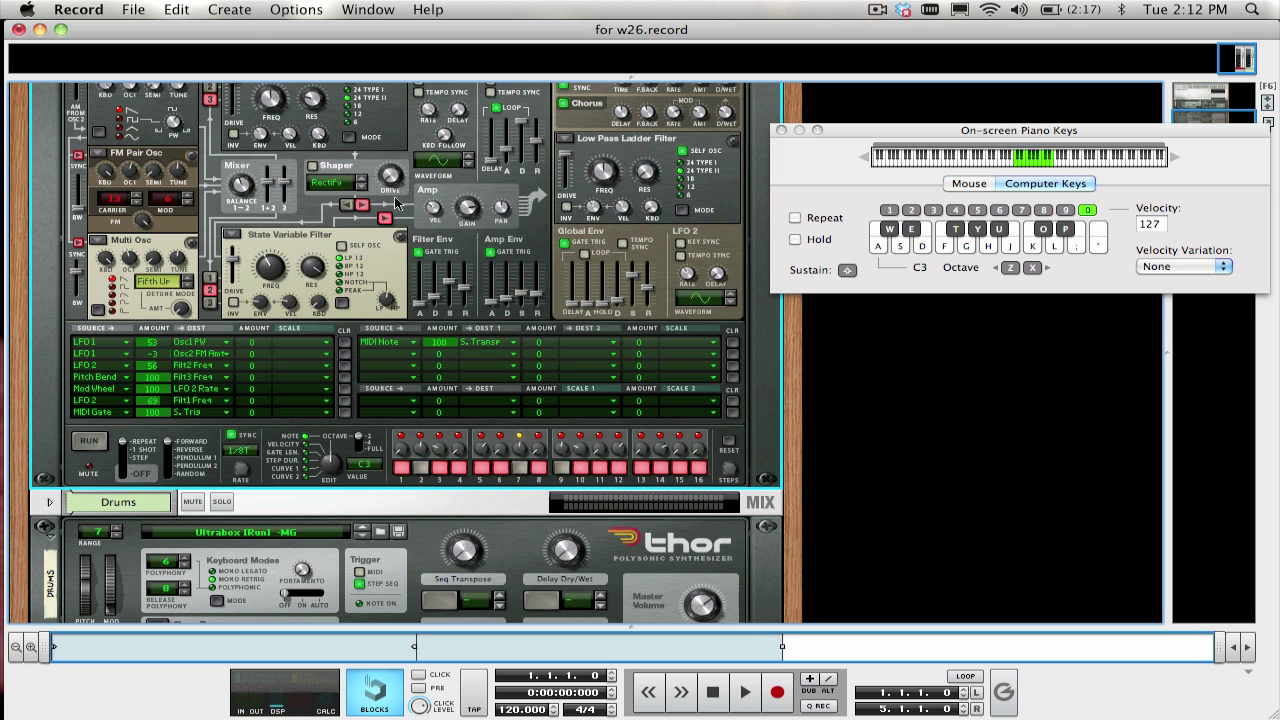
Turn off Thor's Trigger MIDI button, leaving only Step Seq triggering the synth
{"action": "scroll", "coordinate": [395, 203], "scroll_direction": "up", "scroll_amount": 5}
{"action": "left_click", "coordinate": [360, 313]}
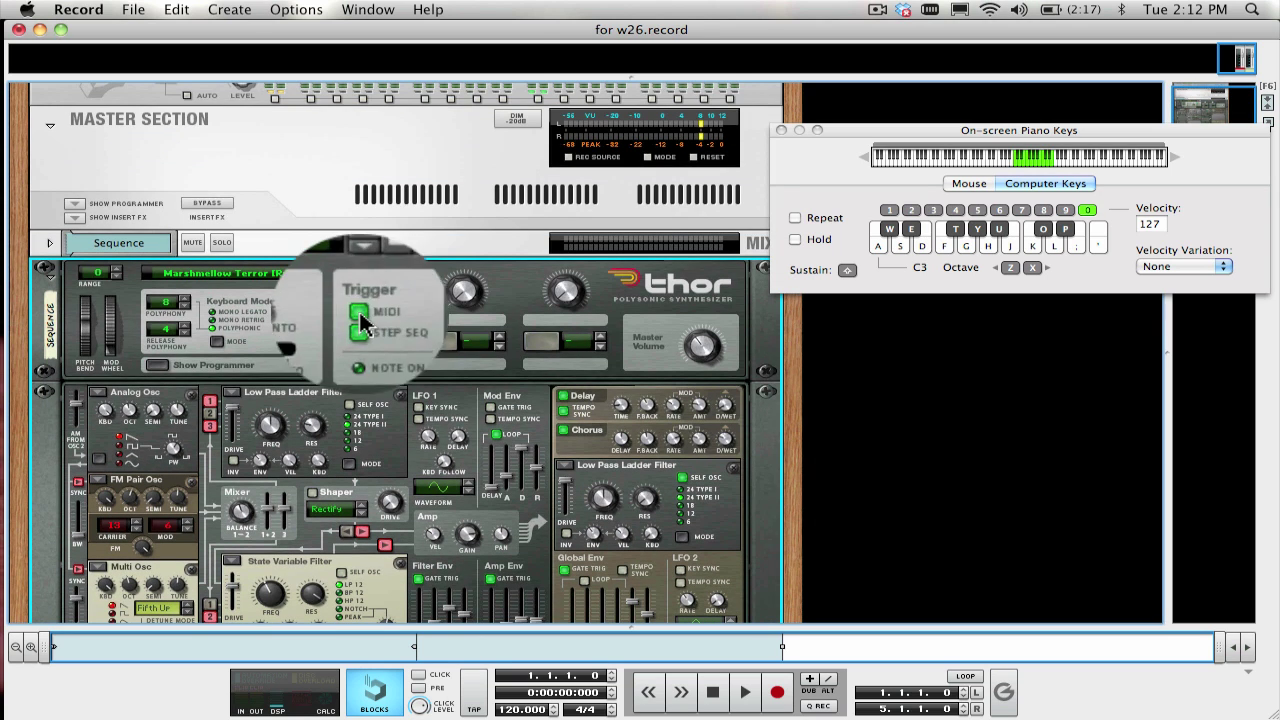
{"action": "scroll", "coordinate": [418, 320], "scroll_direction": "down", "scroll_amount": 1}
{"action": "scroll", "coordinate": [418, 320], "scroll_direction": "down", "scroll_amount": 3}
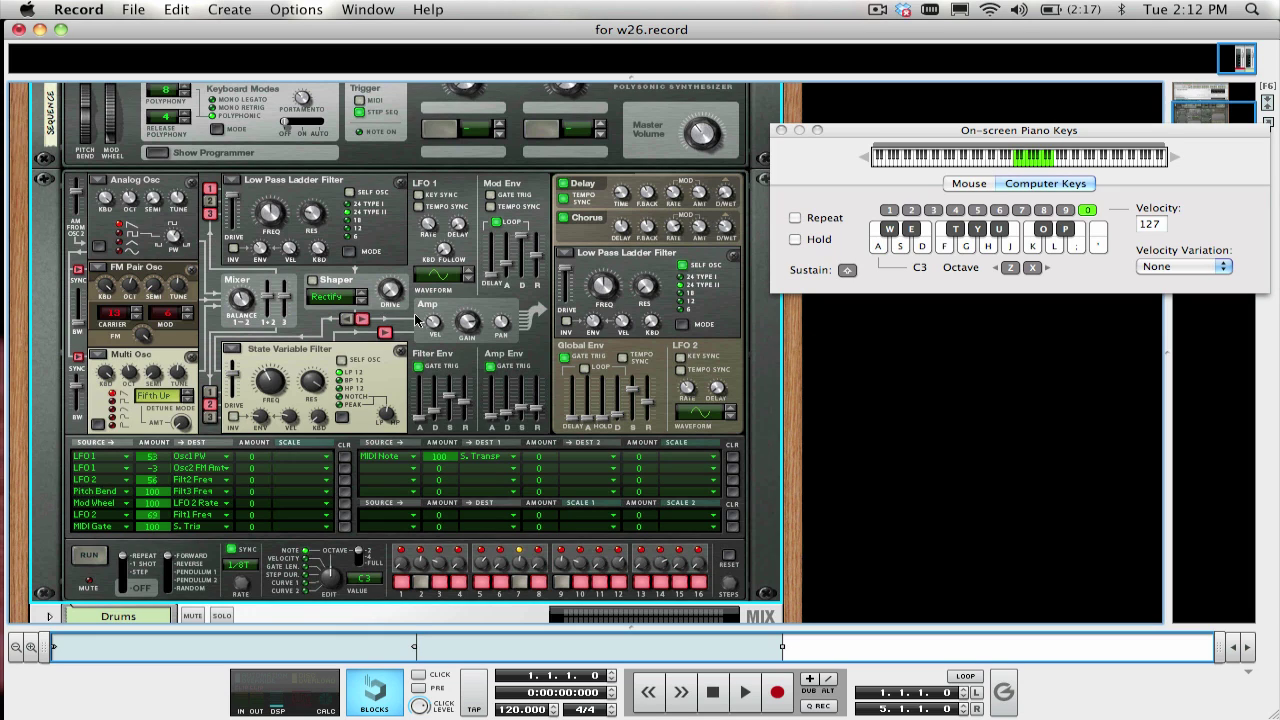
Play keys A, F, H, G and A to start and transpose the pattern
{"action": "key", "text": "a"}
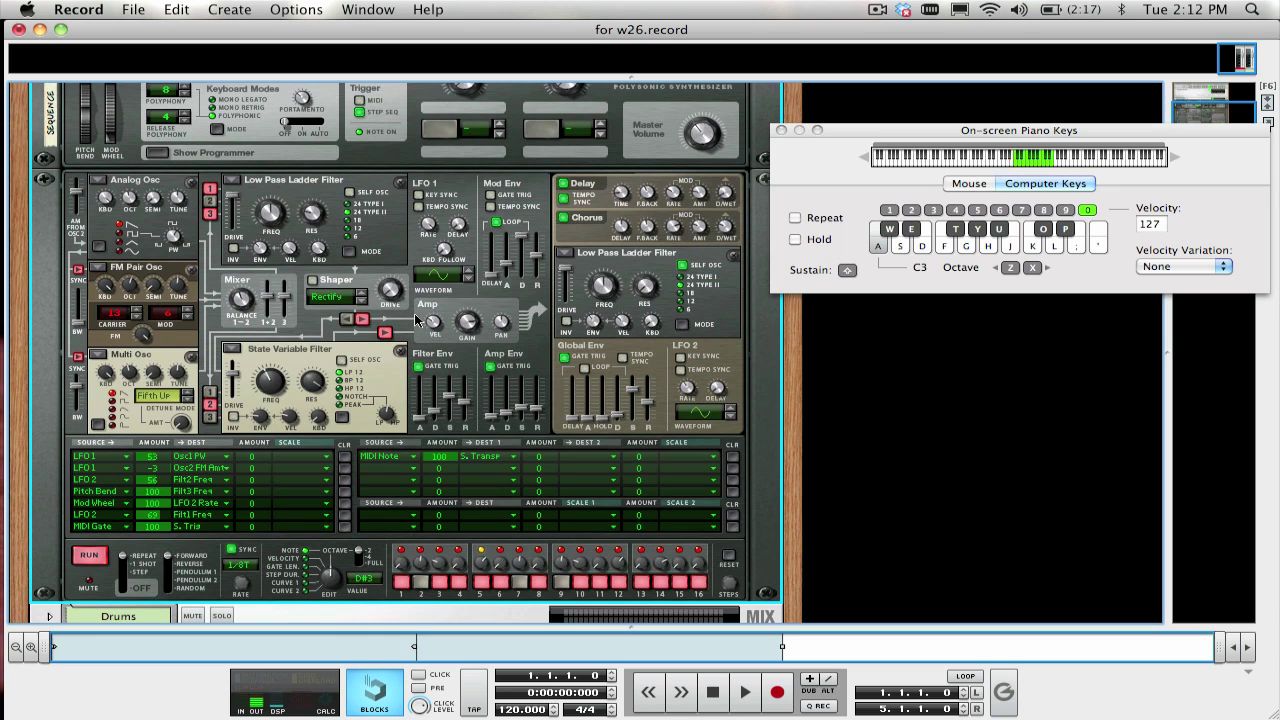
{"action": "key", "text": "f"}
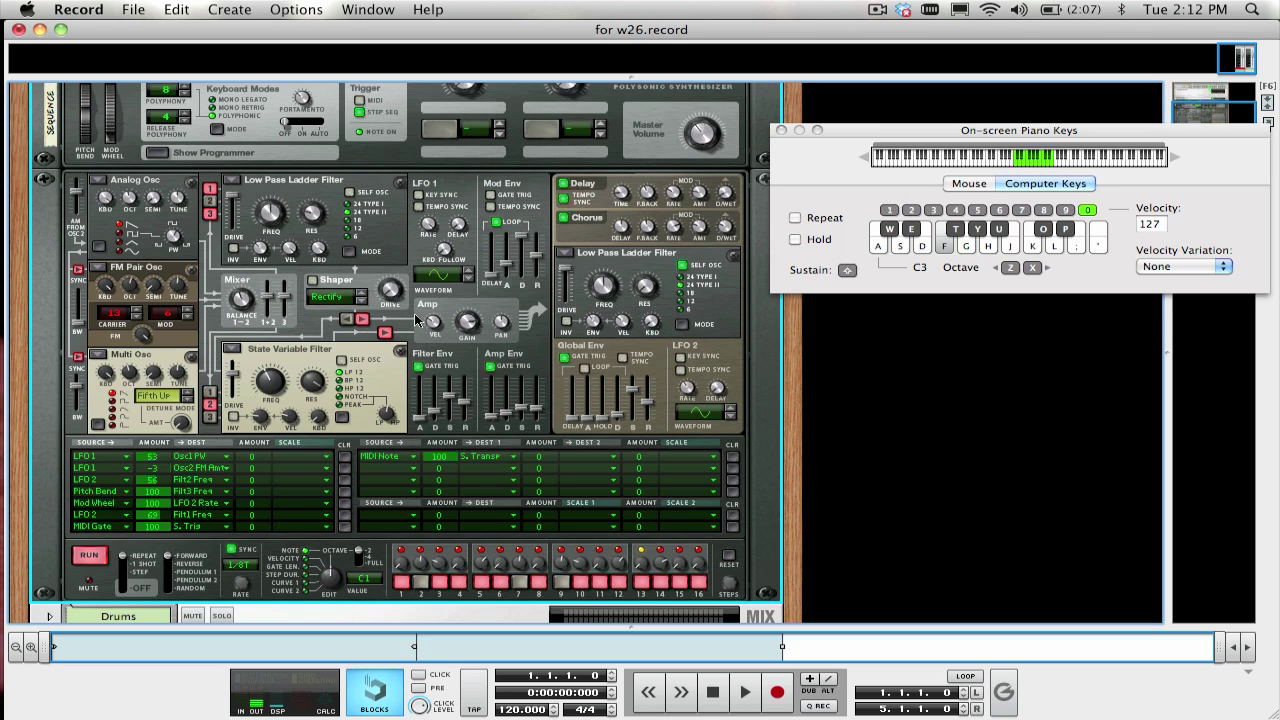
{"action": "key", "text": "h"}
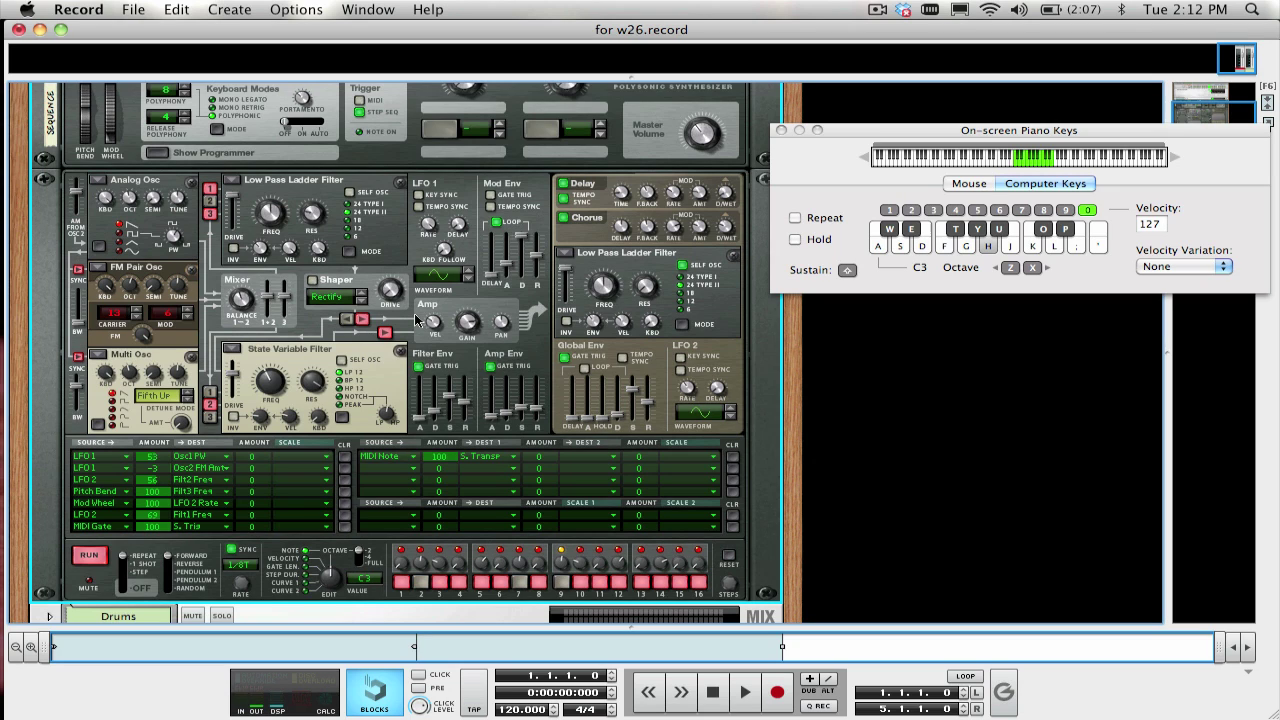
{"action": "key", "text": "g"}
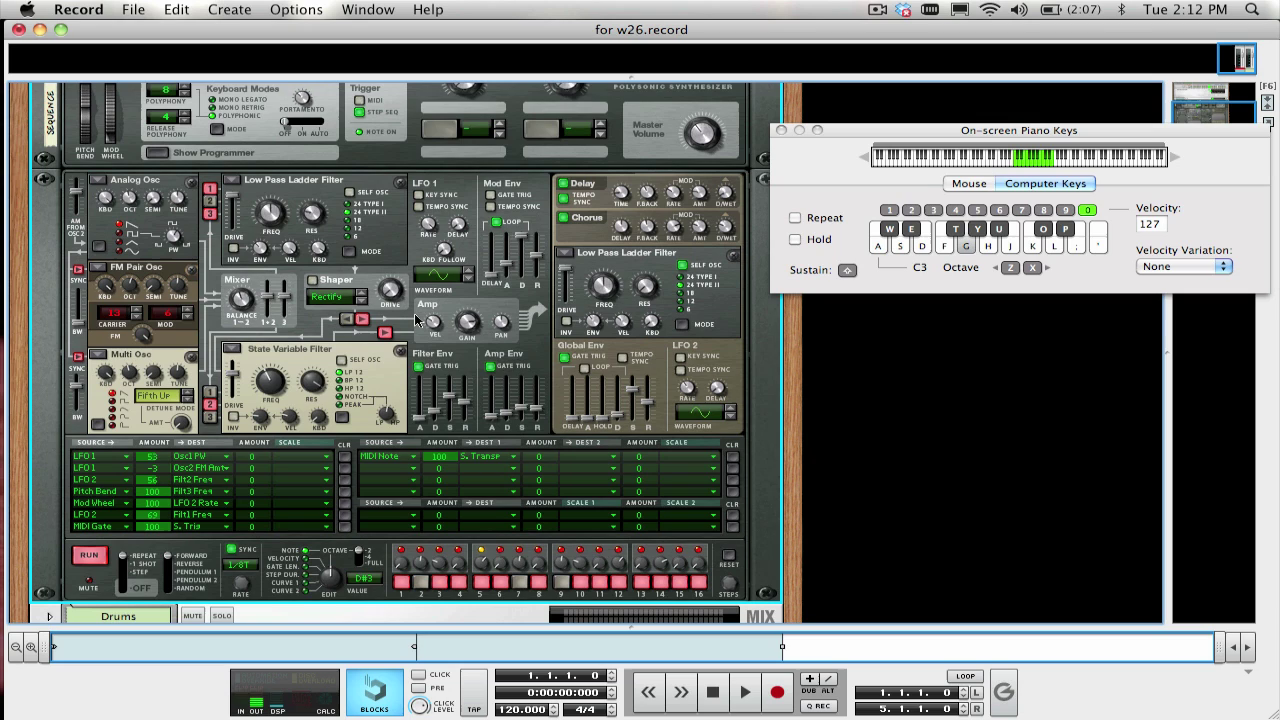
{"action": "key", "text": "a"}
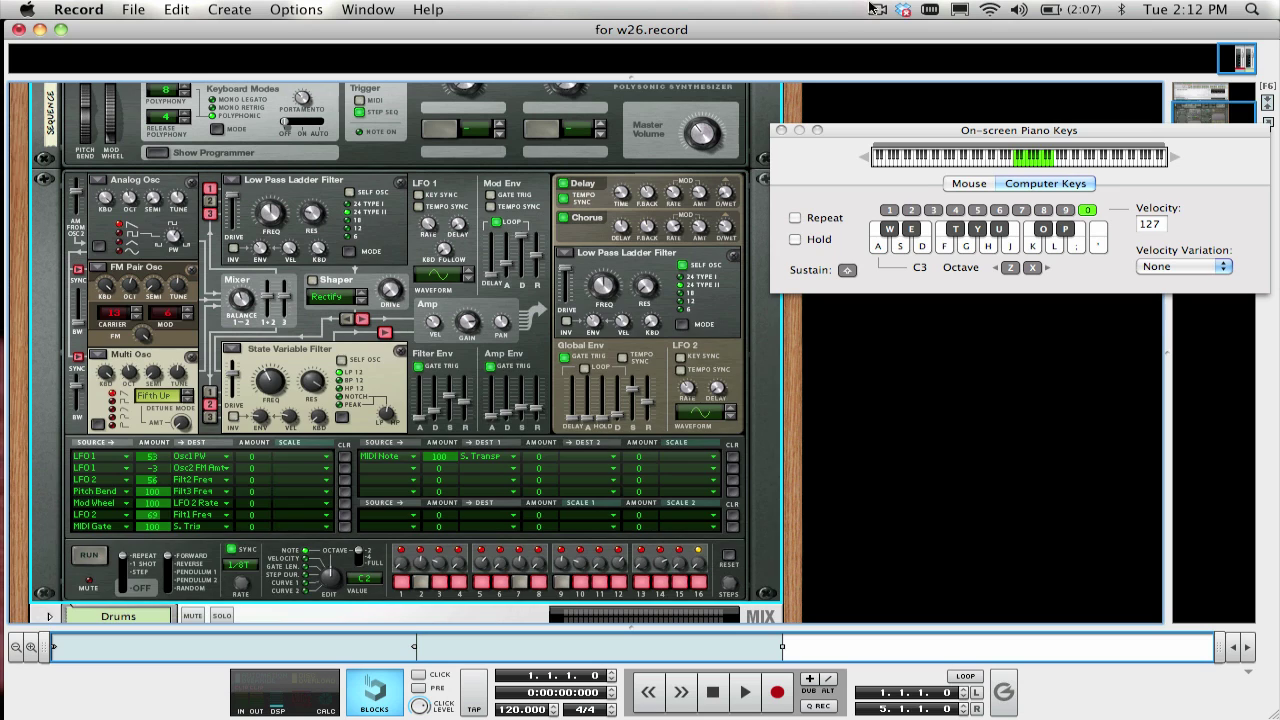
Scroll down to the Drums Thor and test its step sequencer by toggling RUN on and off
{"action": "scroll", "coordinate": [270, 322], "scroll_direction": "down", "scroll_amount": 5}
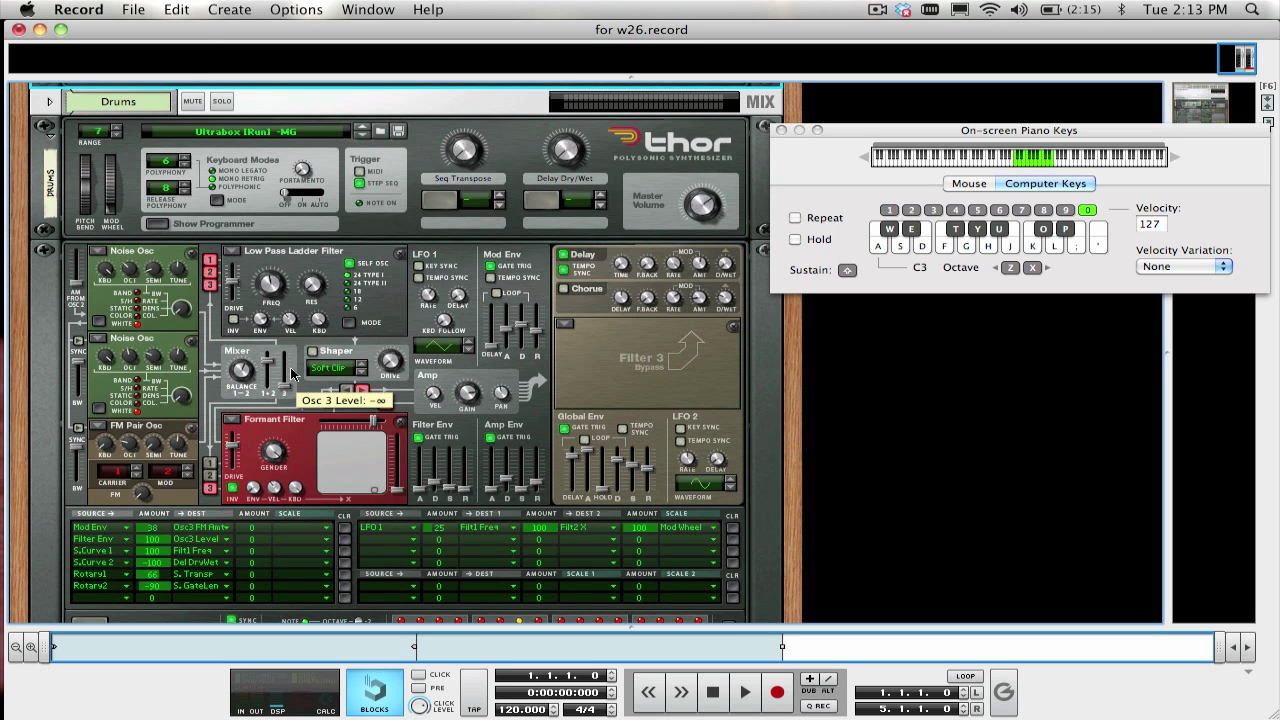
{"action": "scroll", "coordinate": [292, 374], "scroll_direction": "down", "scroll_amount": 2}
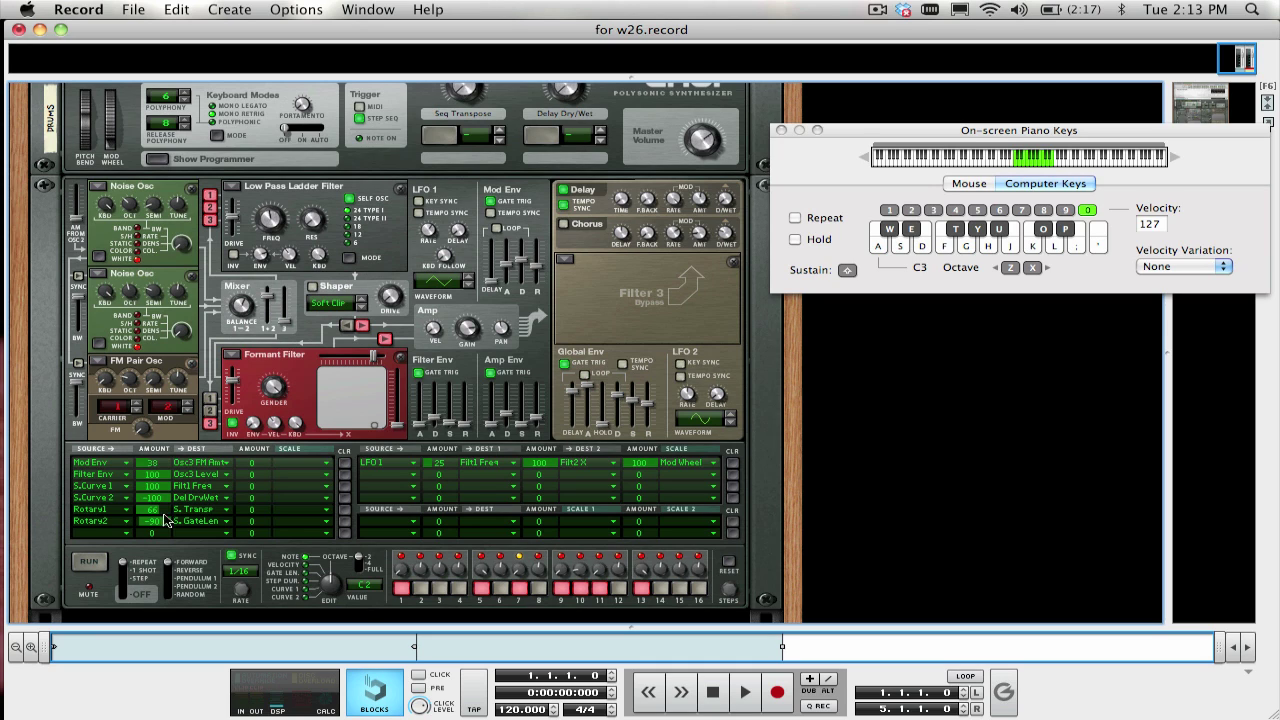
{"action": "left_click", "coordinate": [96, 571]}
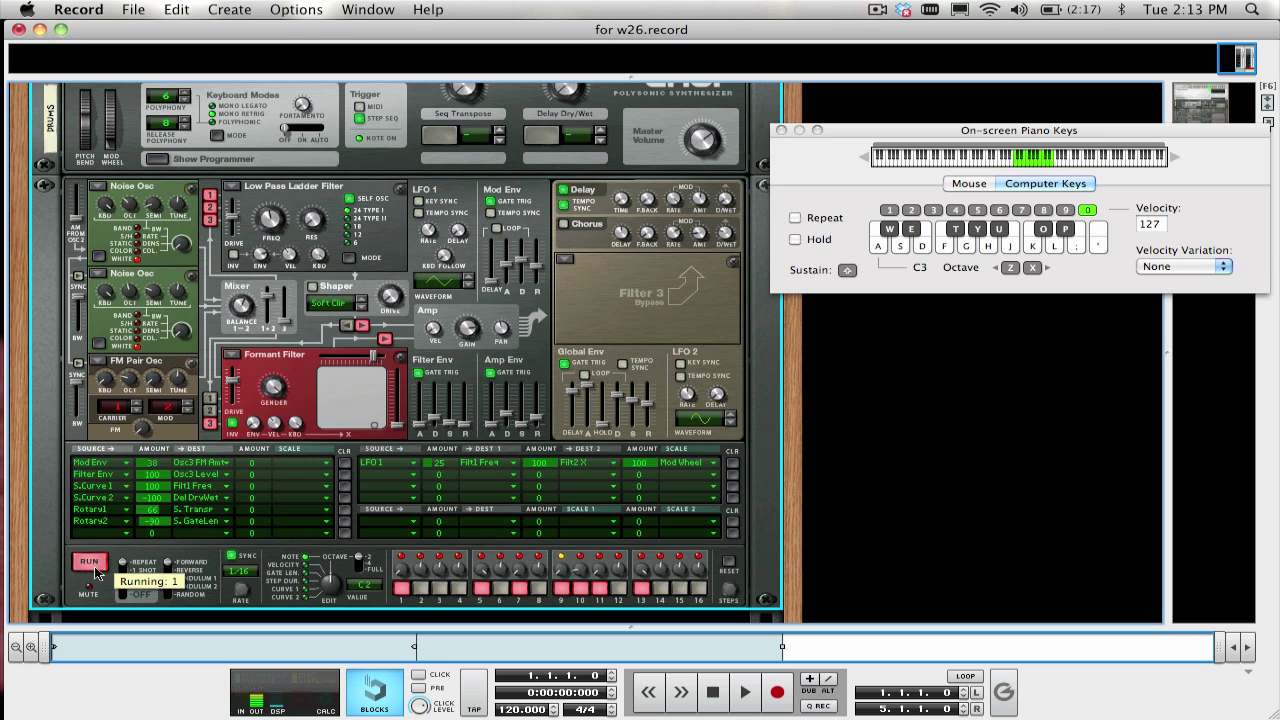
{"action": "left_click", "coordinate": [96, 571]}
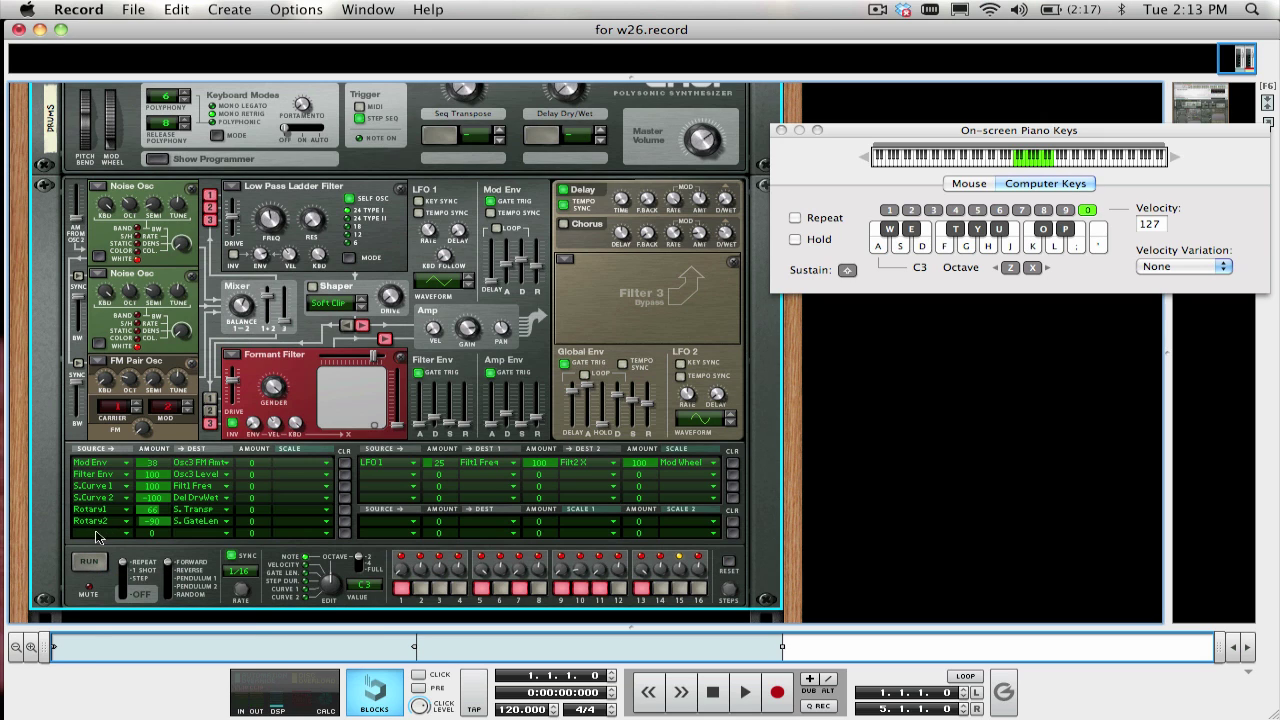
In an empty matrix row, route Modifiers Button 1 at amount 100 to Step Sequencer Trig
{"action": "left_click", "coordinate": [96, 537]}
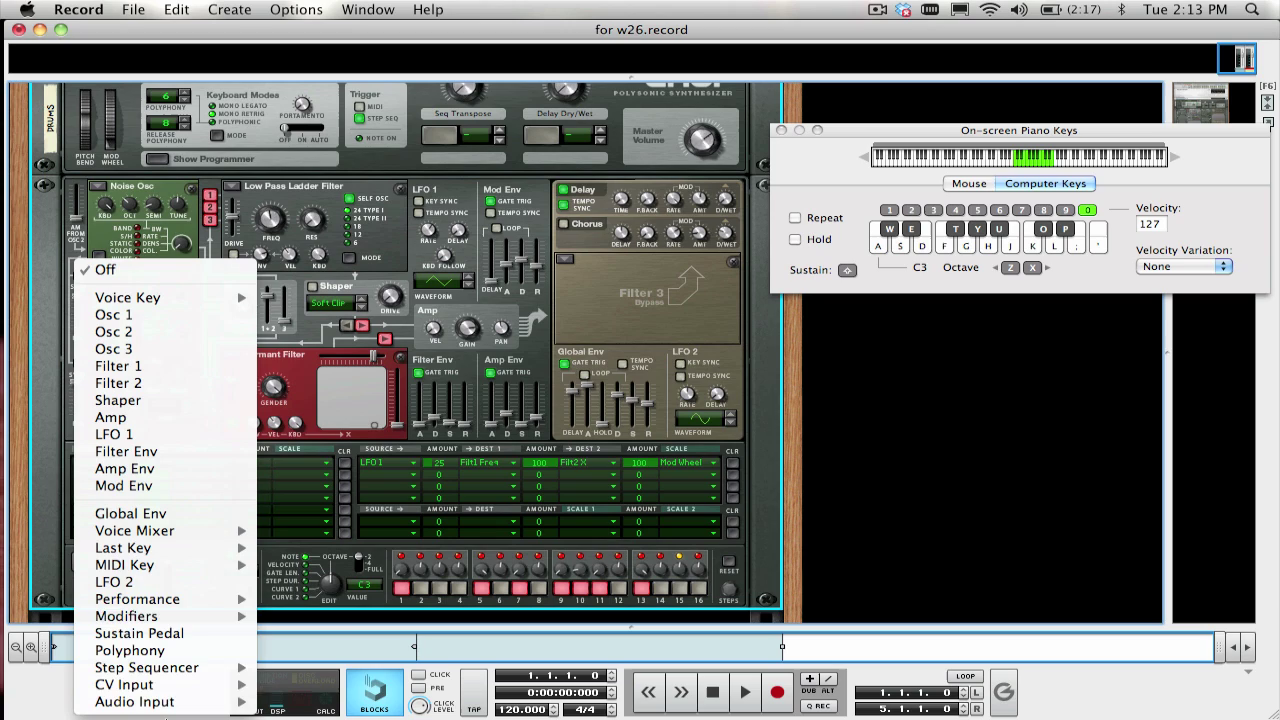
{"action": "mouse_move", "coordinate": [240, 616]}
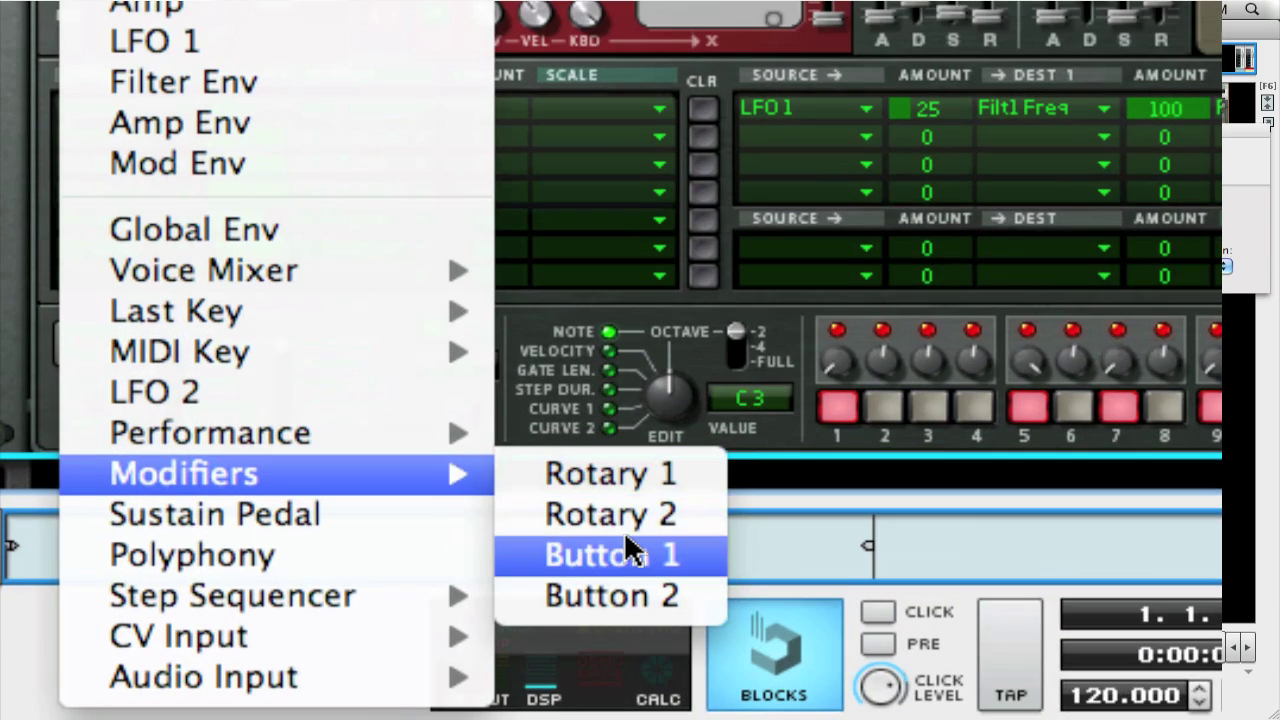
{"action": "left_click", "coordinate": [627, 553]}
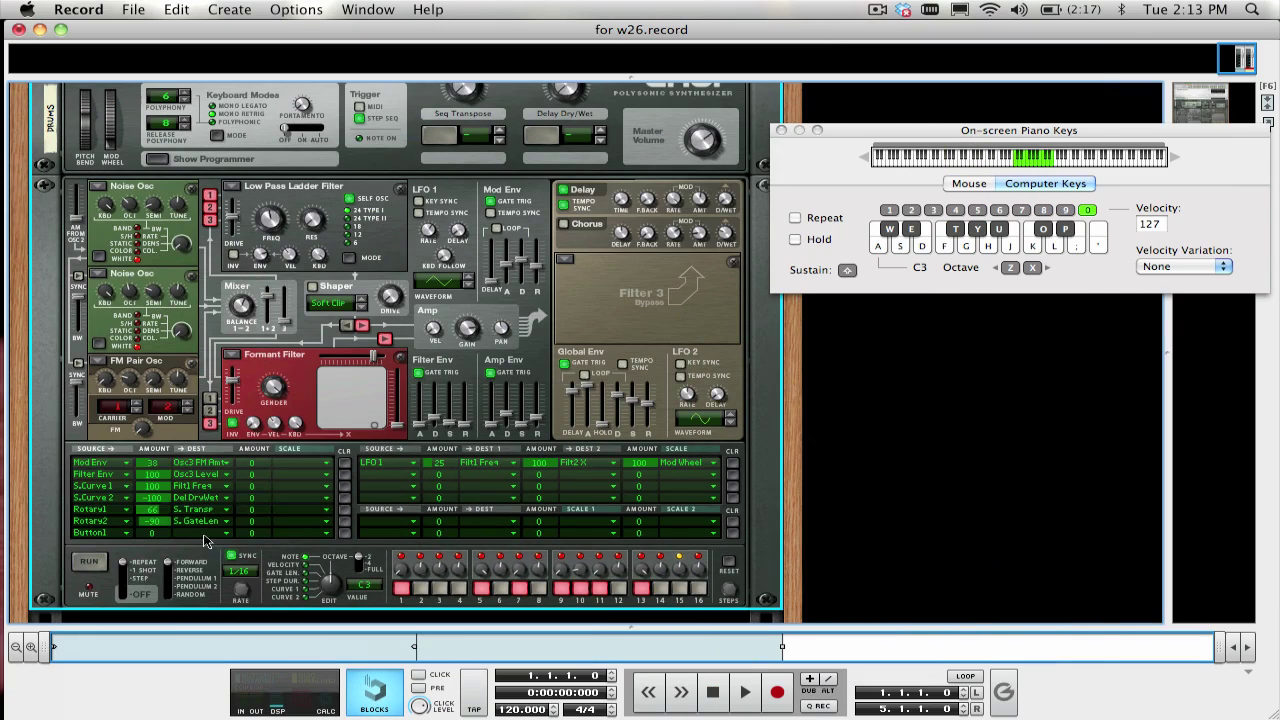
{"action": "left_click_drag", "start_coordinate": [158, 540], "coordinate": [162, 393]}
{"action": "left_click", "coordinate": [200, 535]}
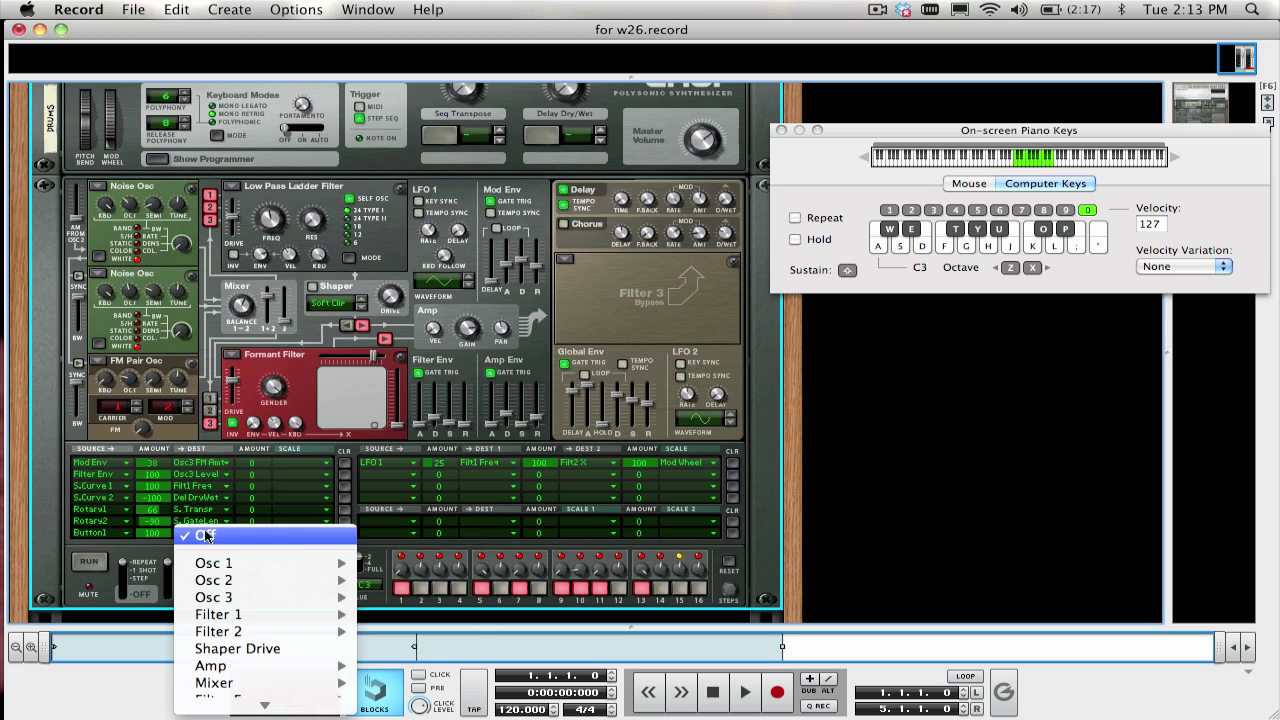
{"action": "scroll", "coordinate": [228, 631], "scroll_direction": "down", "scroll_amount": 5}
{"action": "mouse_move", "coordinate": [240, 654]}
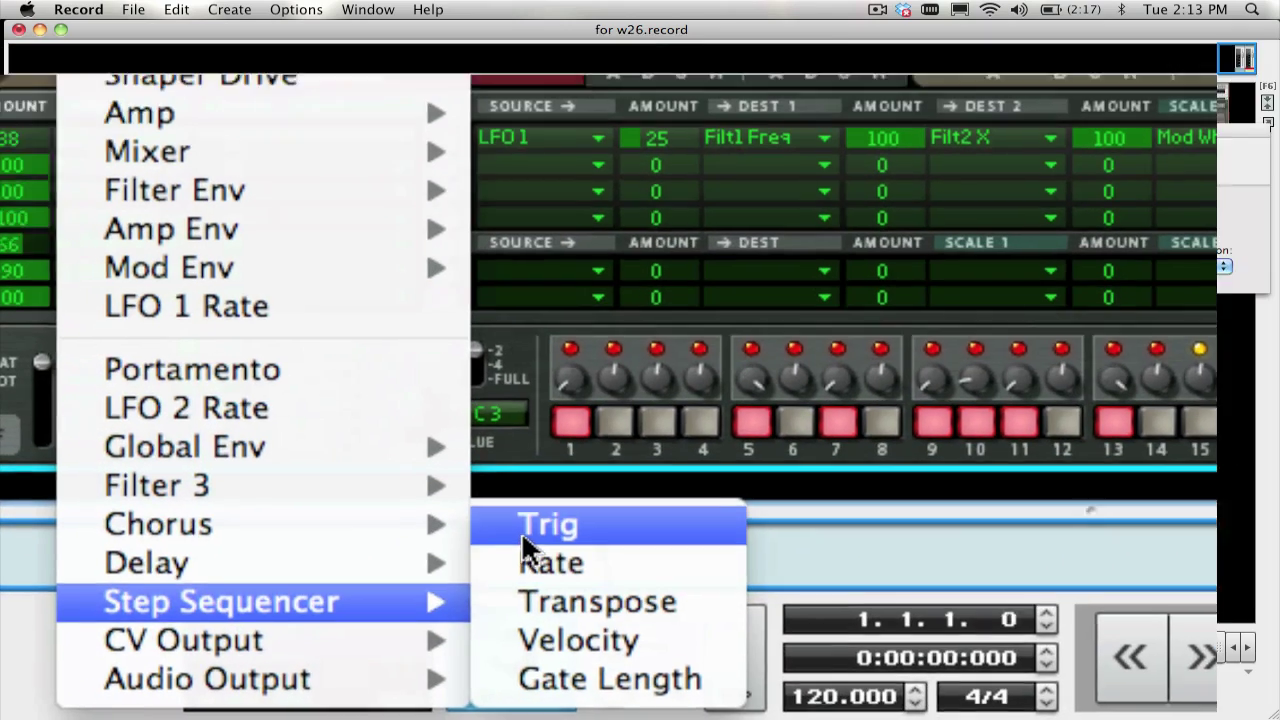
{"action": "left_click", "coordinate": [565, 514]}
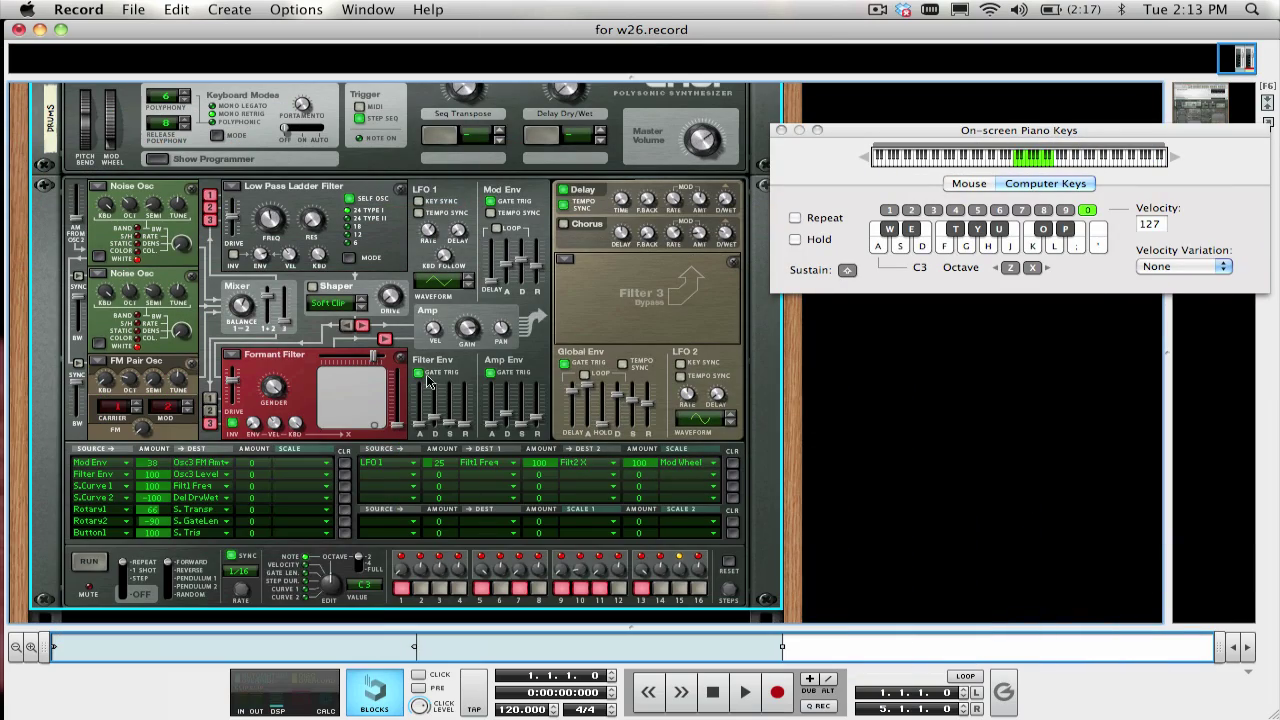
Rename Button 1's label to 'Start'
{"action": "scroll", "coordinate": [427, 381], "scroll_direction": "up", "scroll_amount": 2}
{"action": "double_click", "coordinate": [461, 237]}
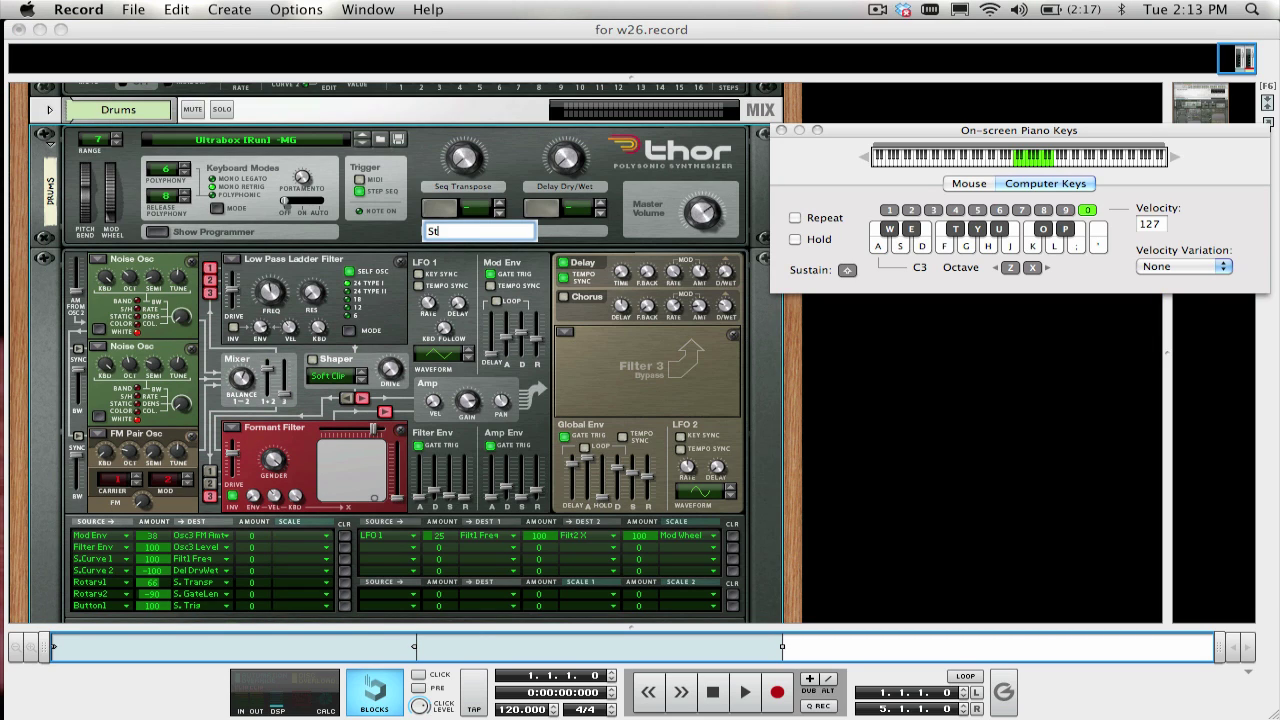
{"action": "key", "text": "Return"}
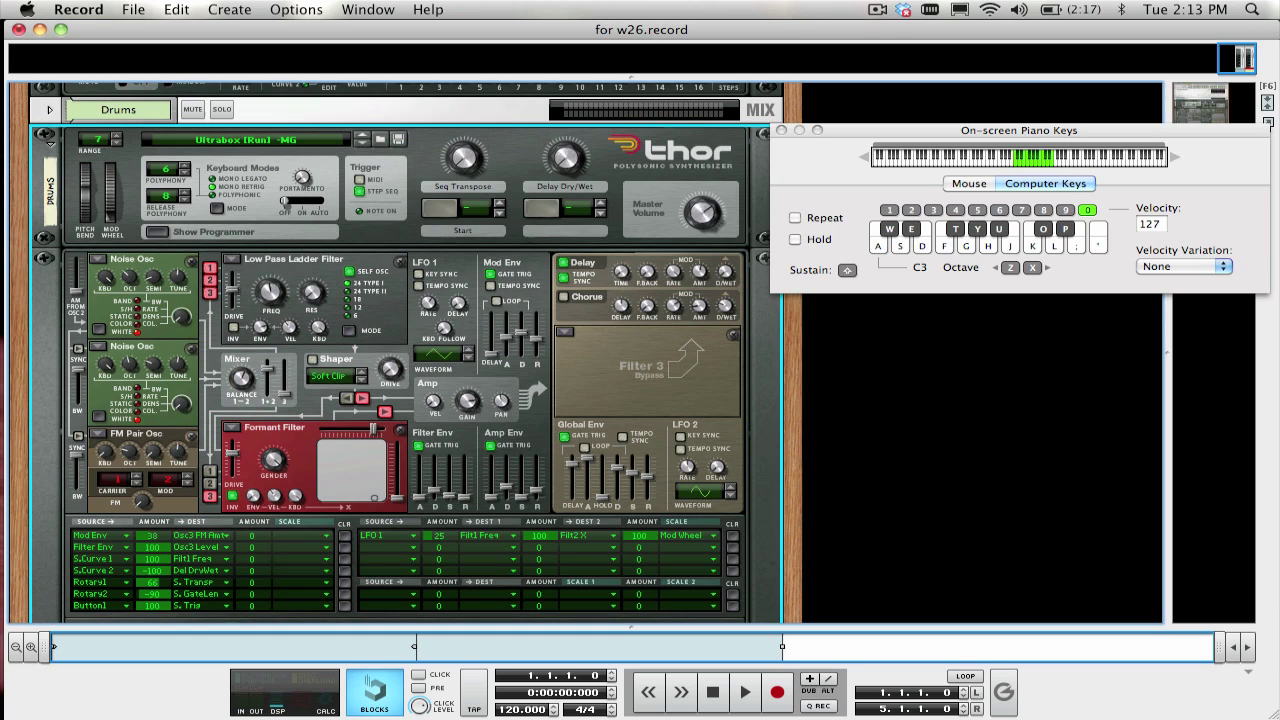
Toggle Button 1 on and off twice to test starting and stopping the sequencer, leaving it off
{"action": "left_click", "coordinate": [442, 209]}
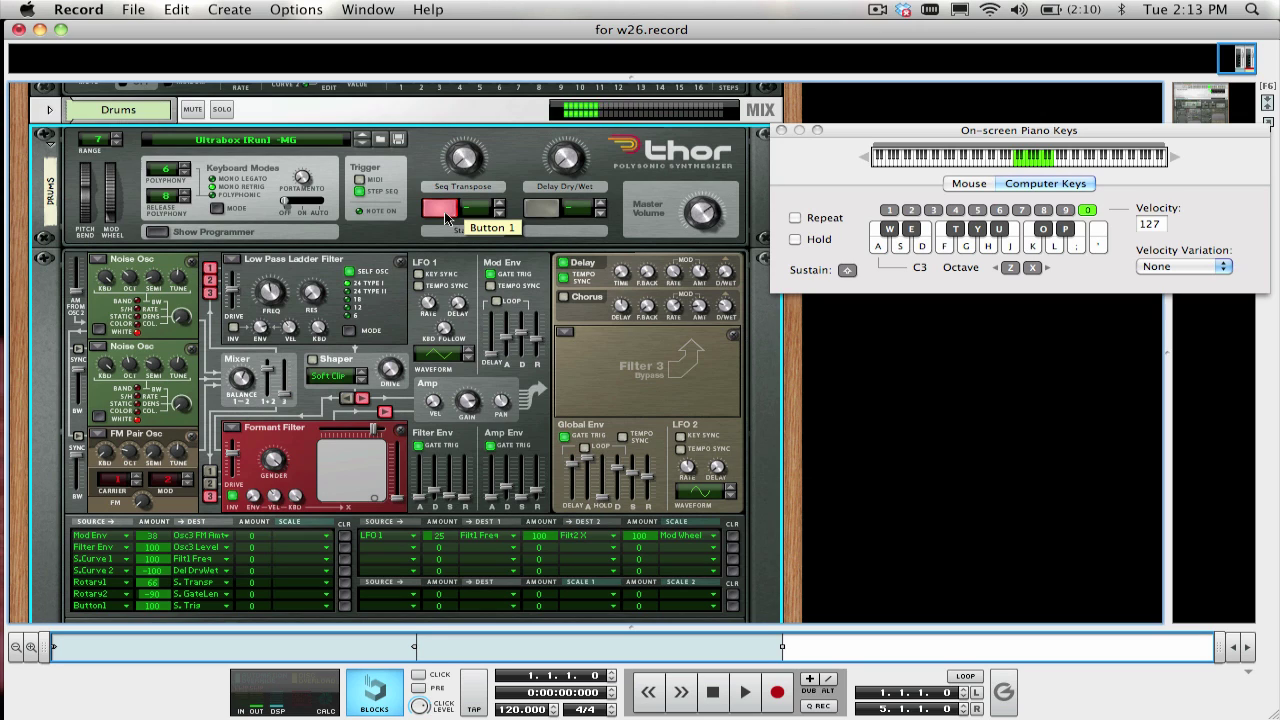
{"action": "left_click", "coordinate": [444, 211]}
{"action": "left_click", "coordinate": [444, 211]}
{"action": "left_click", "coordinate": [444, 211]}
{"action": "right_click", "coordinate": [444, 211]}
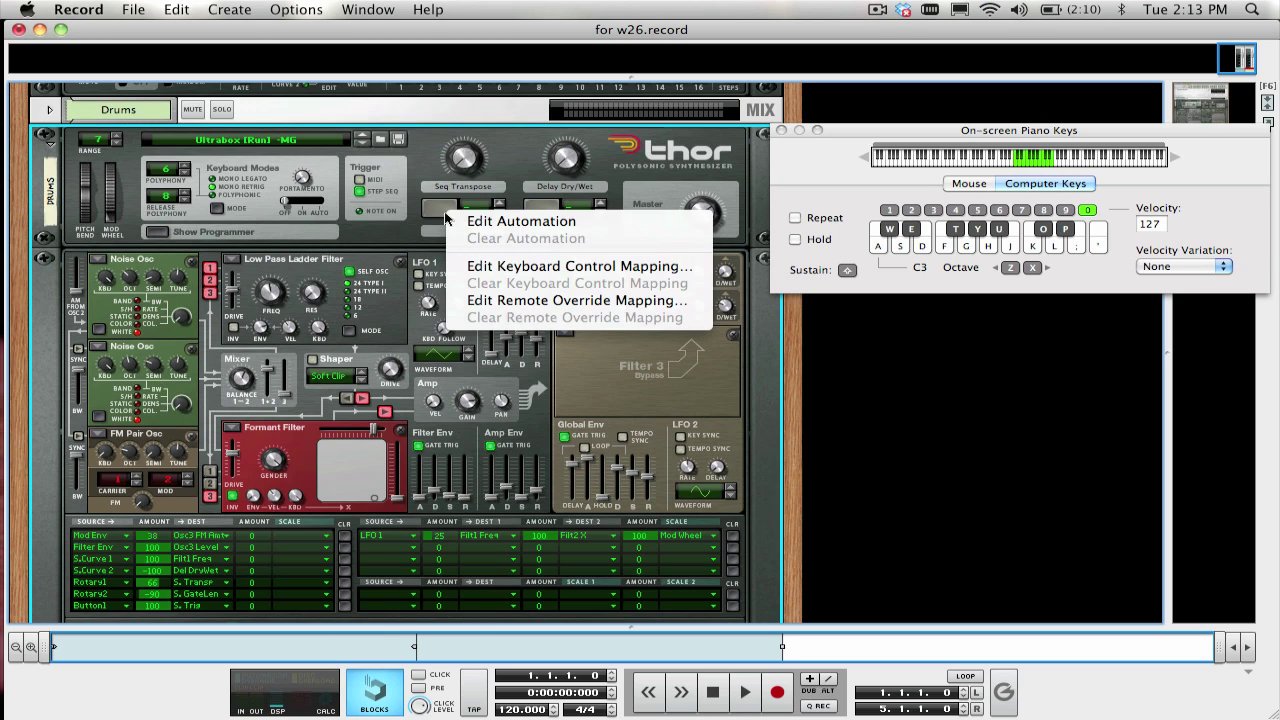
{"action": "left_click", "coordinate": [507, 302]}
{"action": "left_click", "coordinate": [506, 198]}
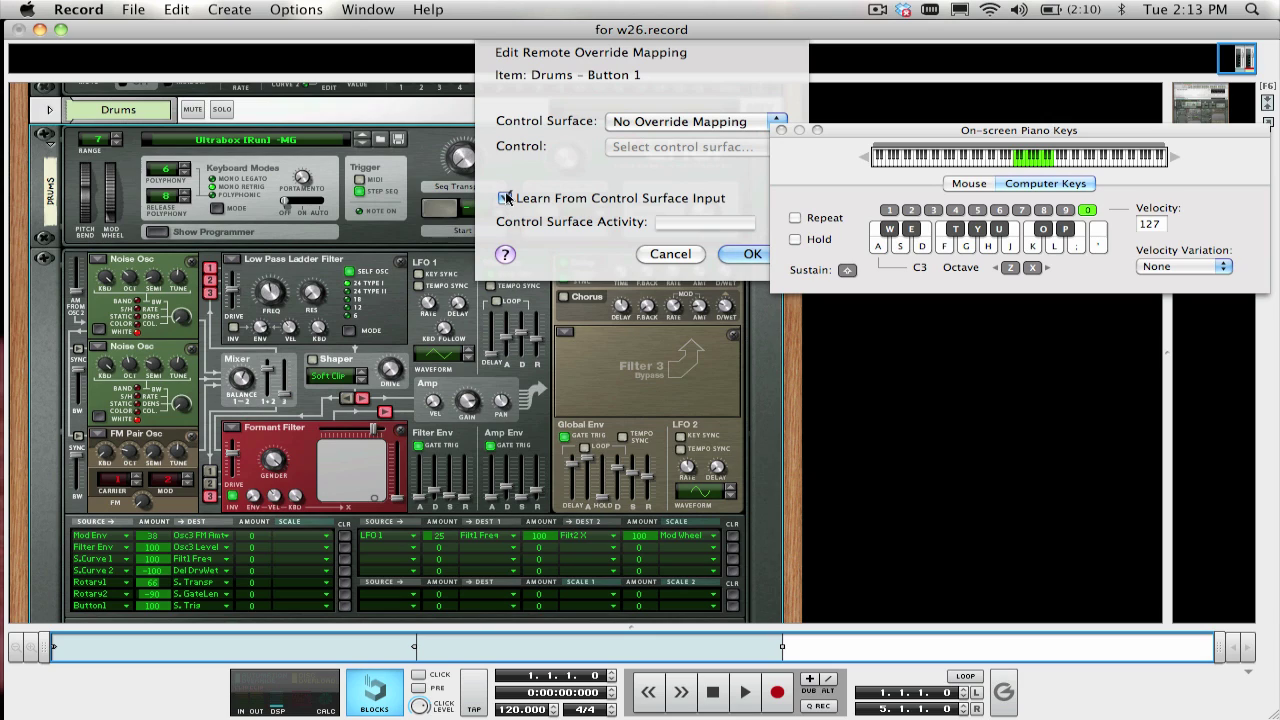
{"action": "left_click", "coordinate": [742, 255]}
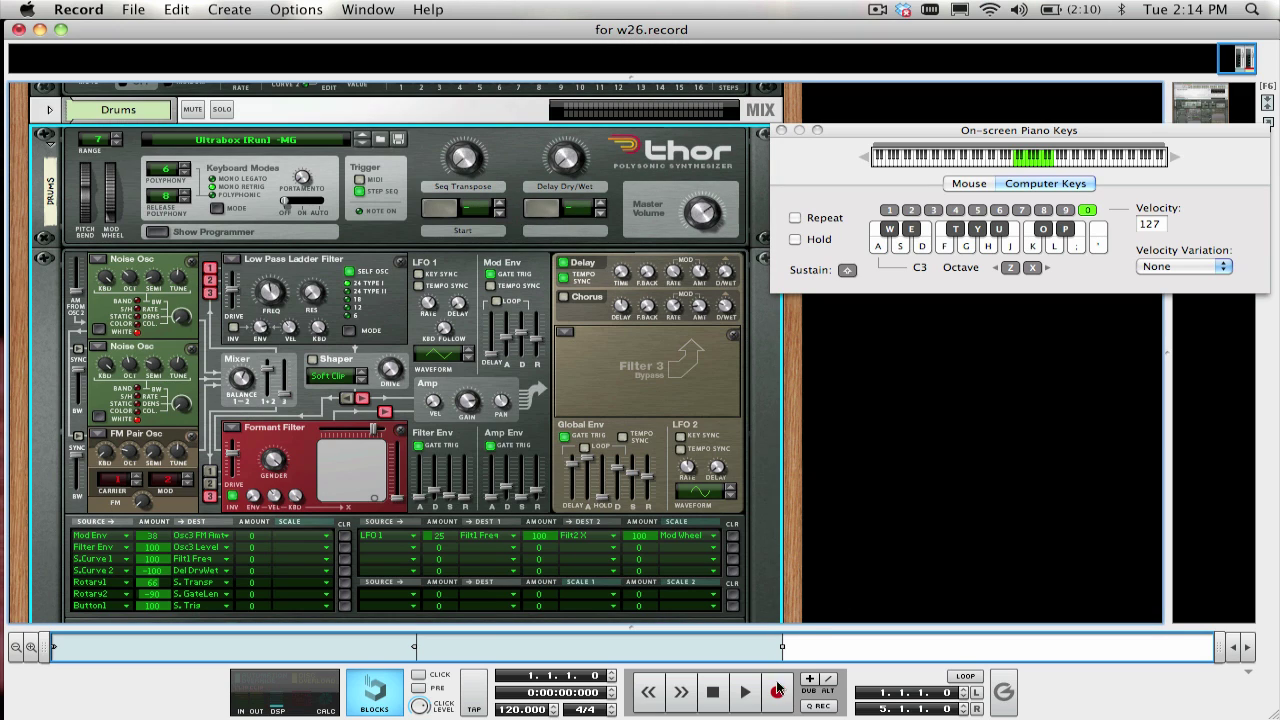
Start recording and switch Button 1 on and off twice to capture its automation
{"action": "left_click", "coordinate": [776, 692]}
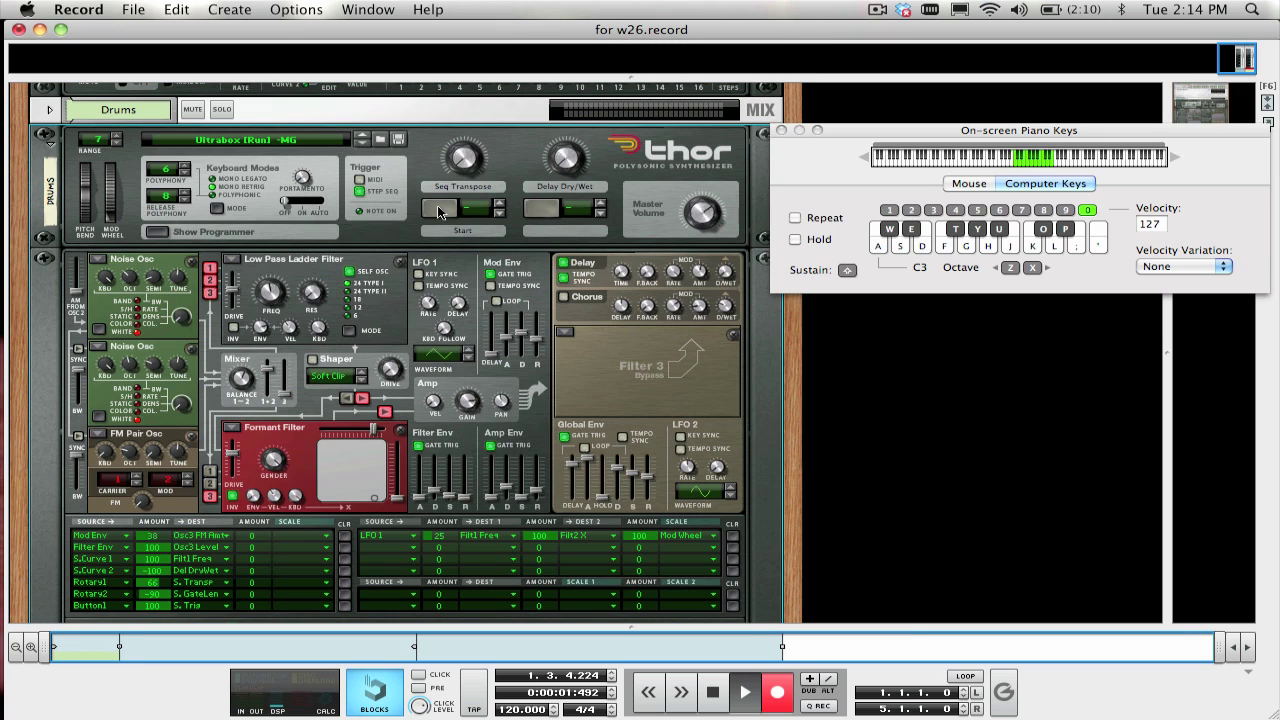
{"action": "left_click", "coordinate": [438, 210]}
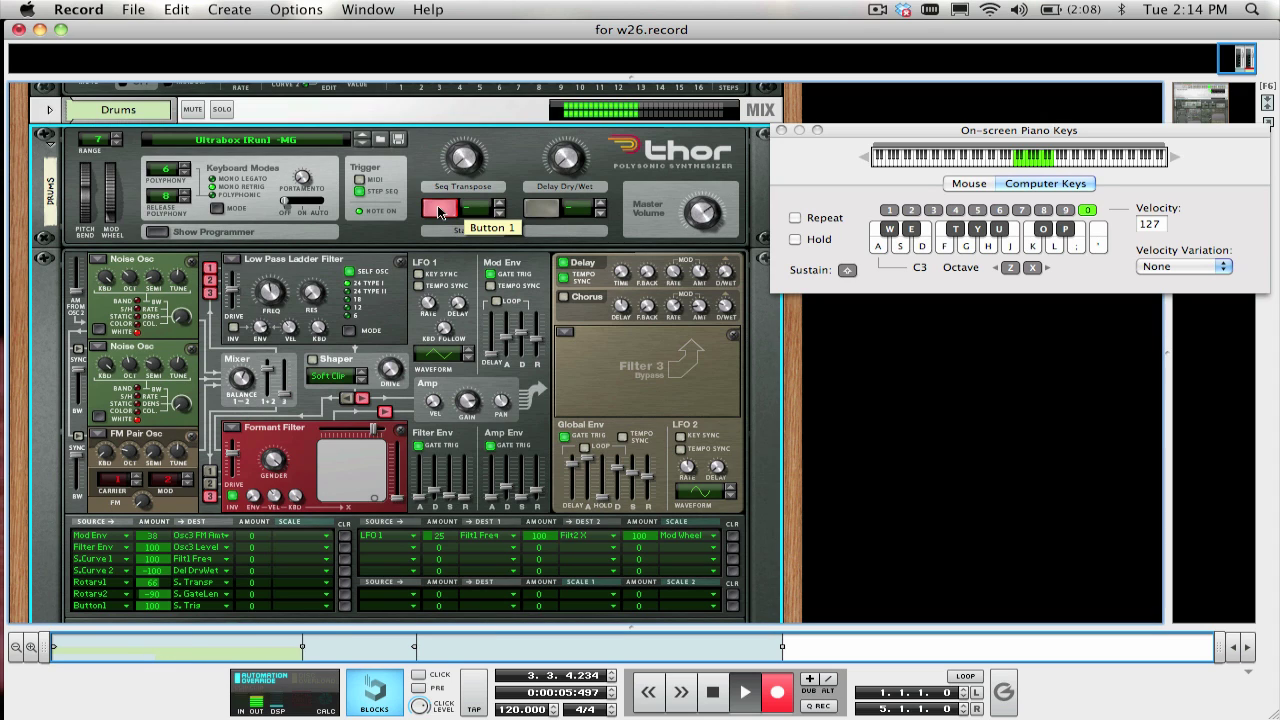
{"action": "left_click", "coordinate": [438, 210]}
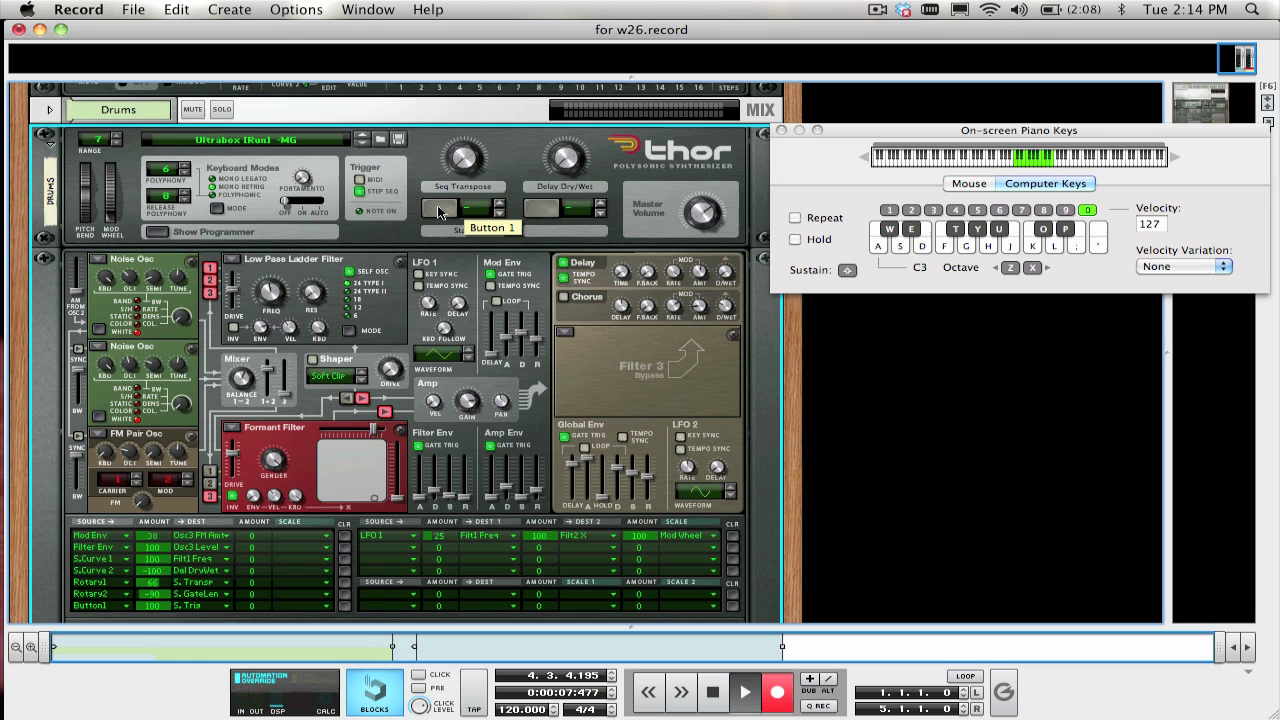
{"action": "left_click", "coordinate": [438, 210]}
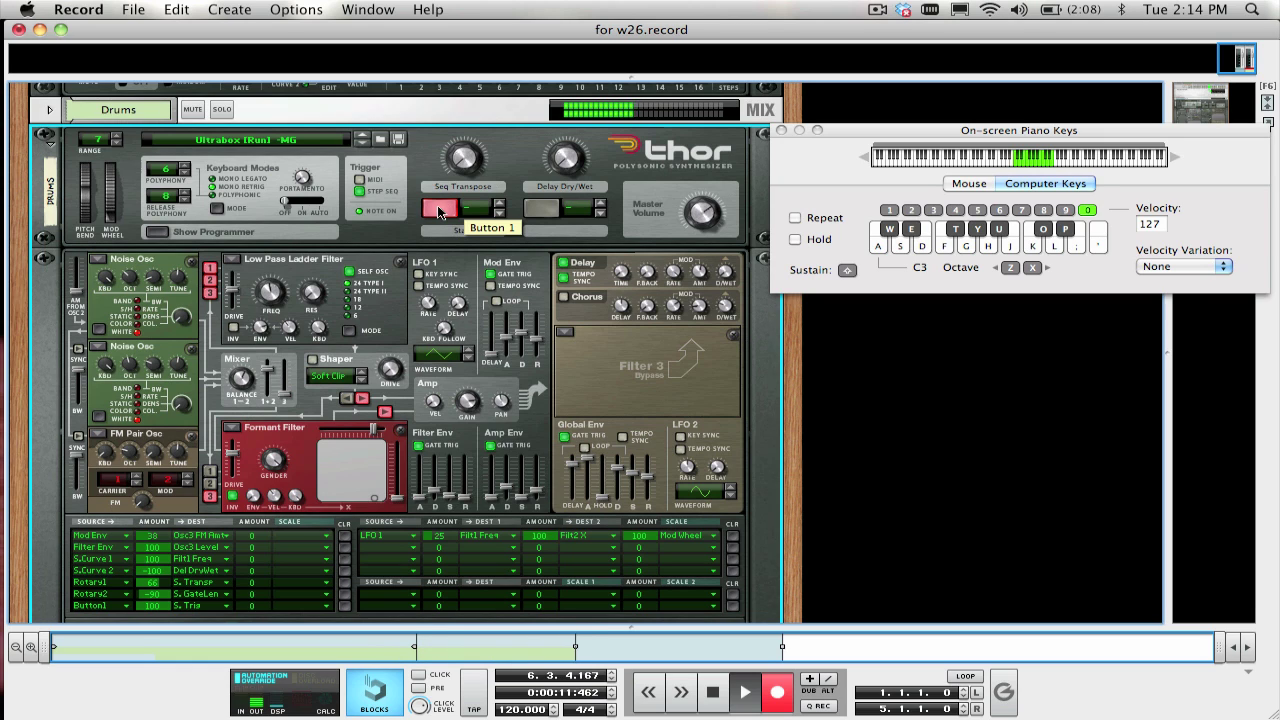
{"action": "left_click", "coordinate": [438, 210]}
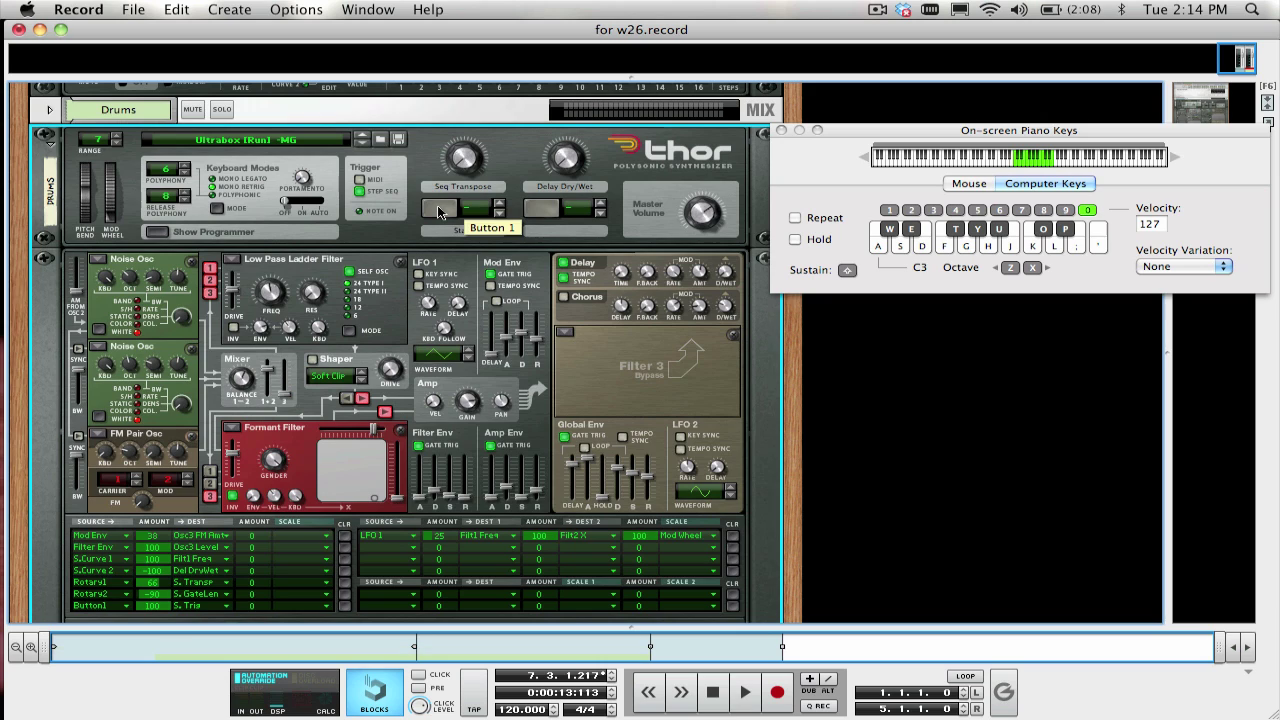